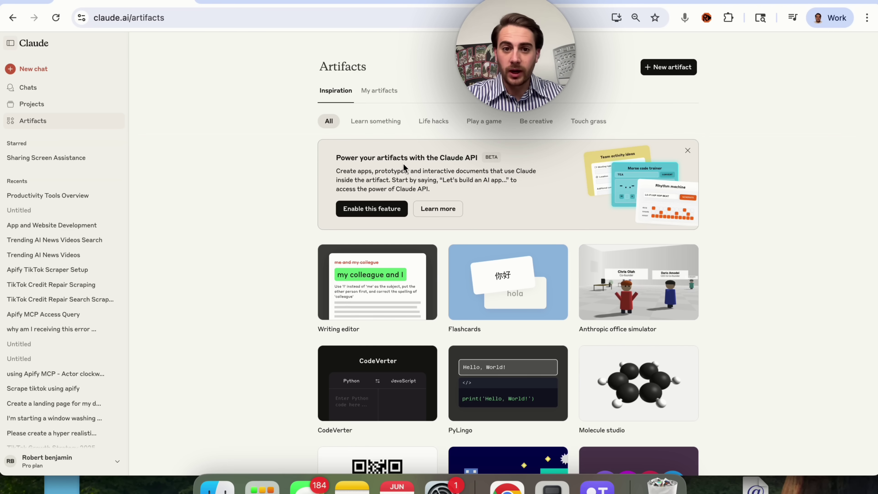
Enable the Claude API feature from the 'Power your artifacts with the Claude API' banner
scroll(403, 163, up, 5)
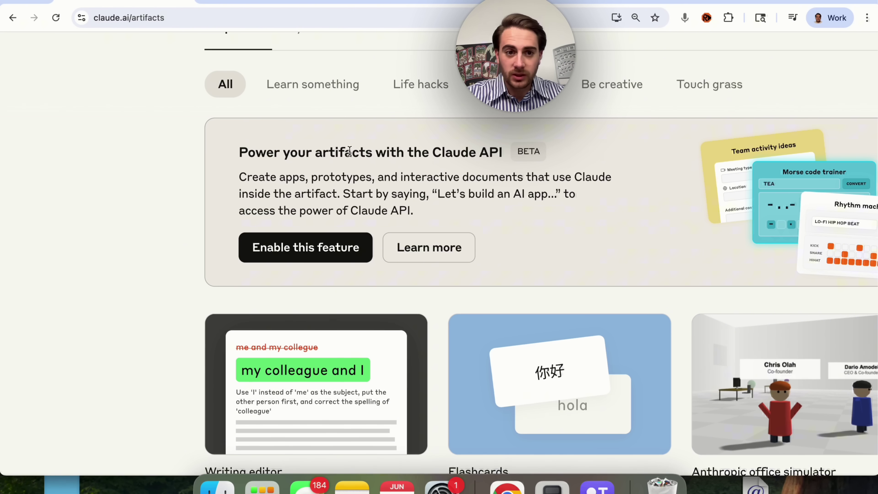
triple_click(255, 151)
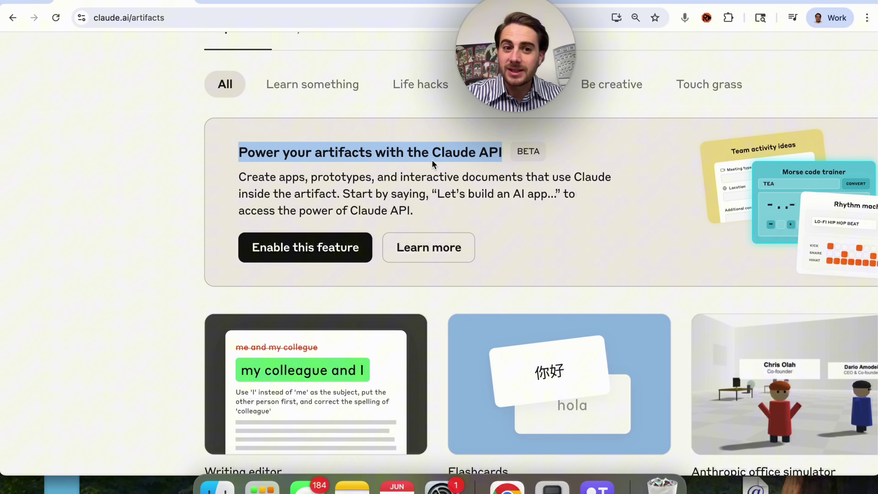
scroll(432, 164, right, 2)
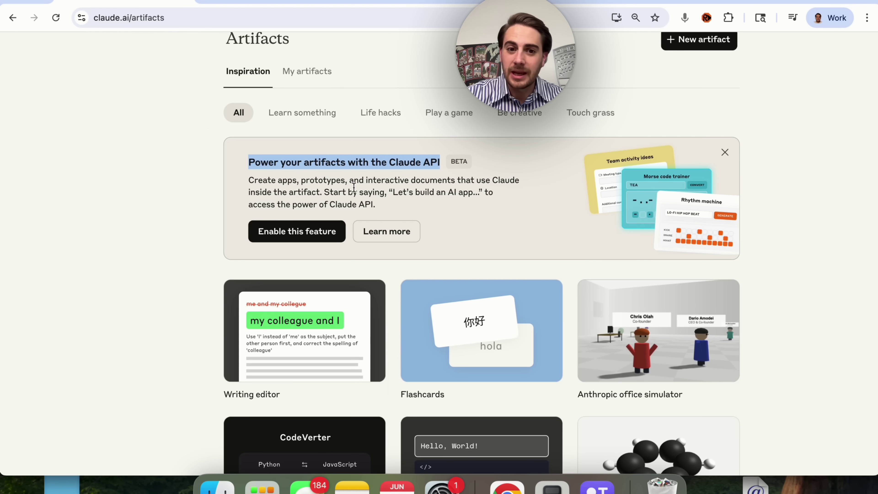
click(276, 247)
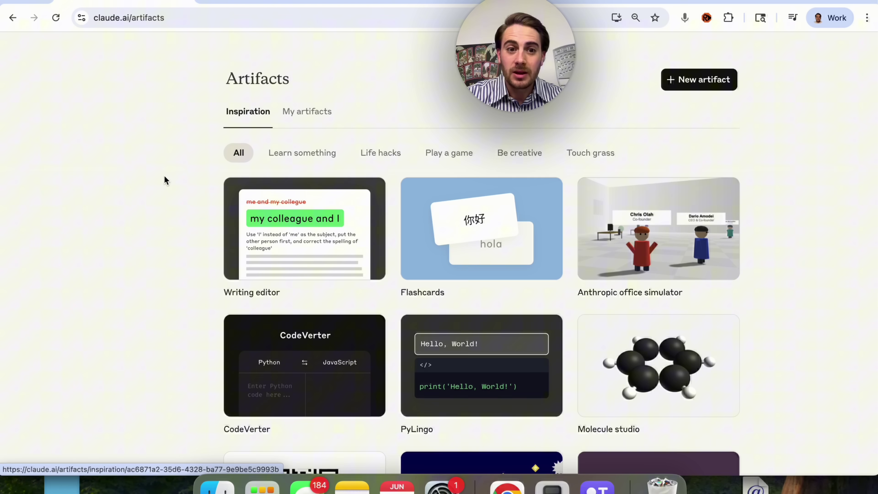
mouse_move(110, 80)
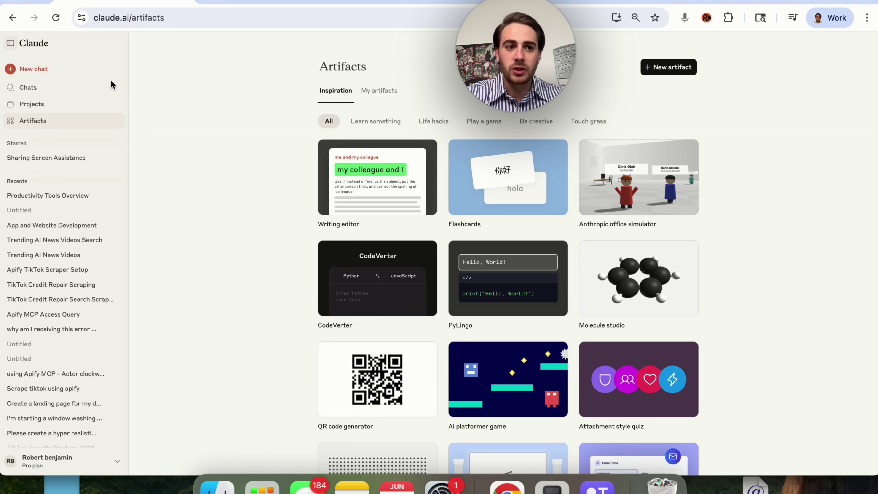
click(84, 458)
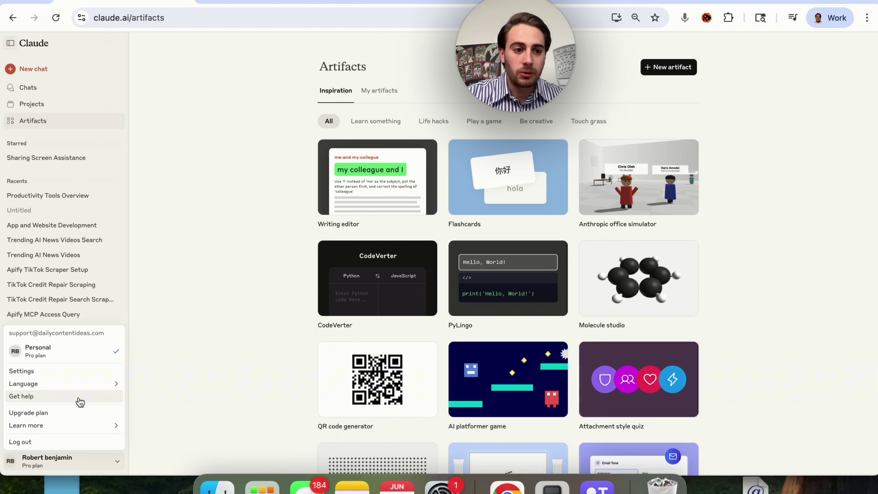
click(55, 371)
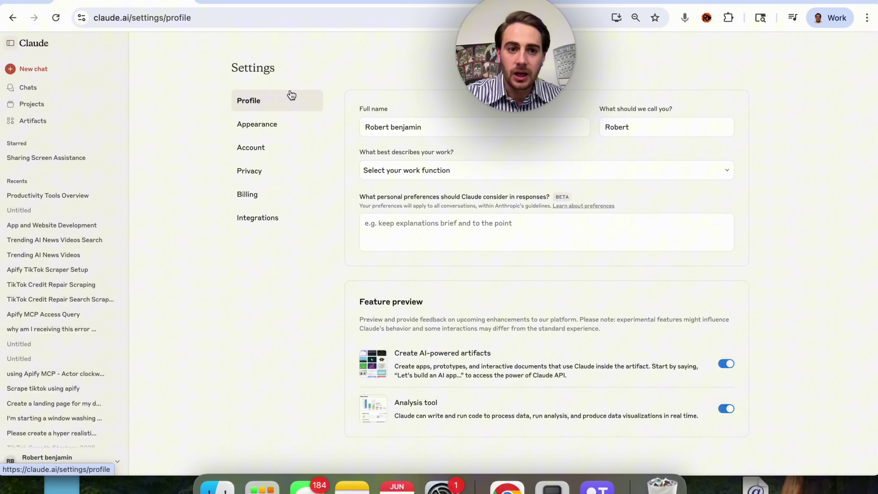
scroll(556, 351, down, 1)
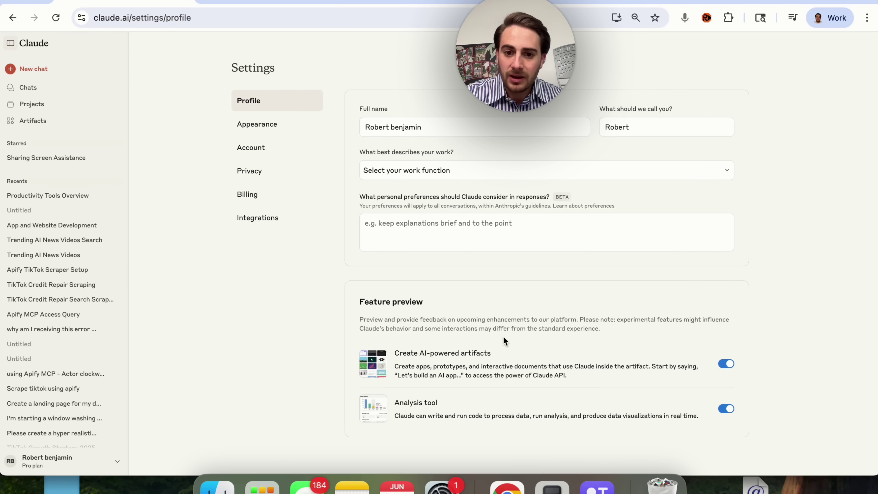
click(304, 108)
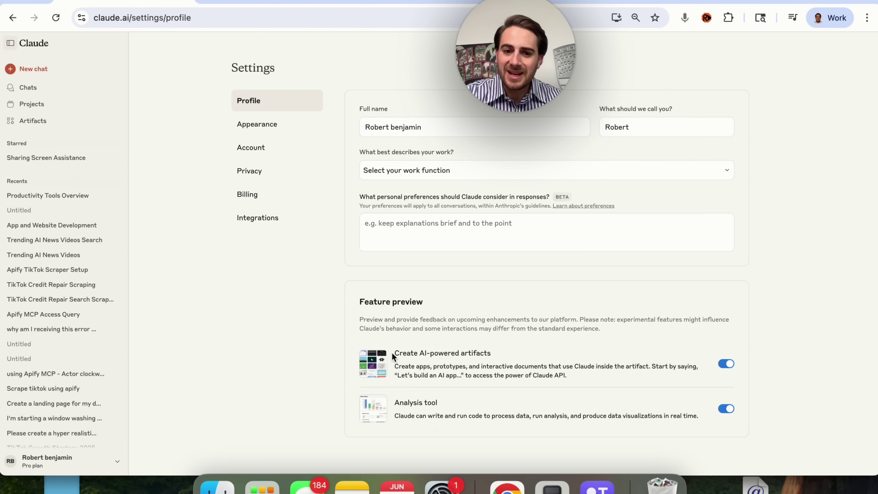
drag(391, 352, 507, 351)
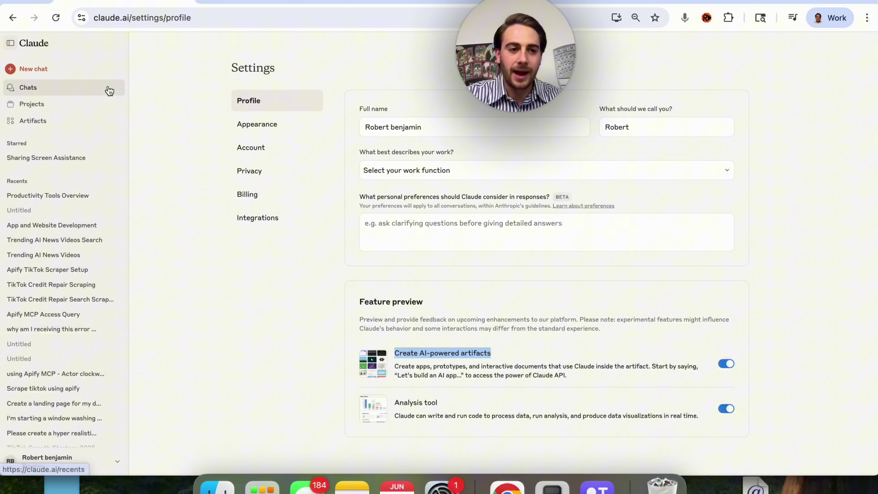
click(47, 120)
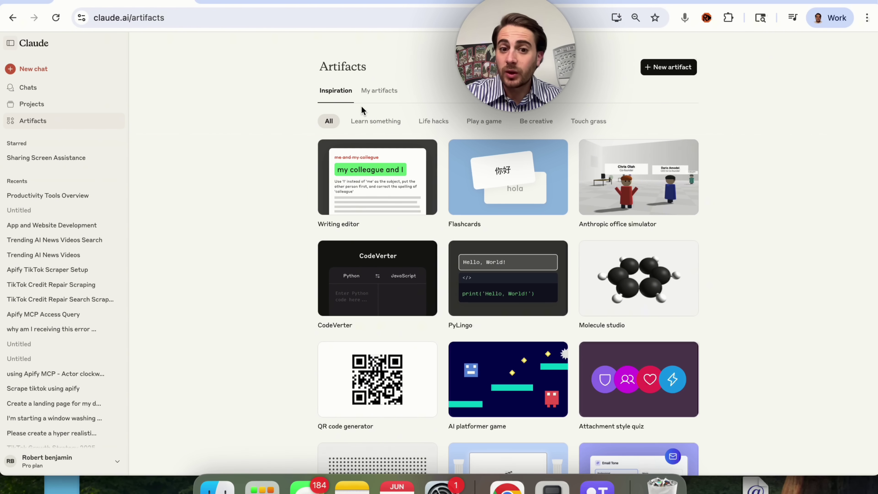
Open the Writing editor example and review its Claude Writing Assistant demo and starting prompt
scroll(303, 233, down, 10)
scroll(303, 233, up, 10)
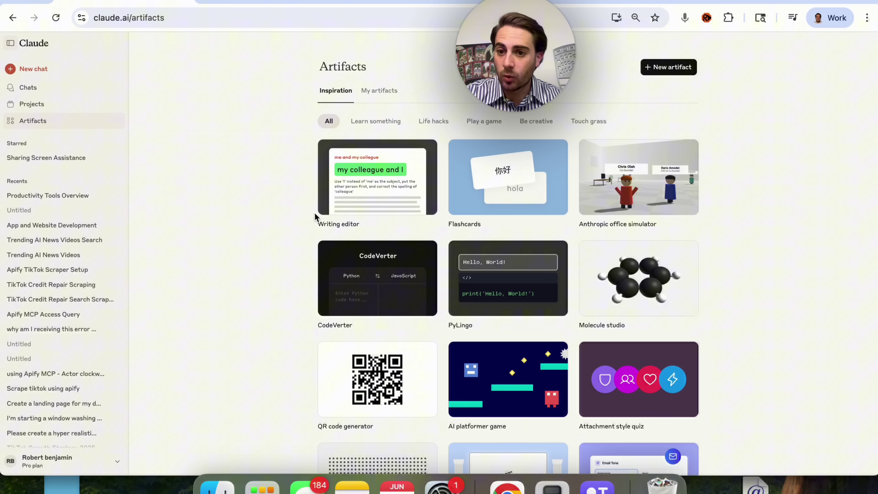
click(381, 177)
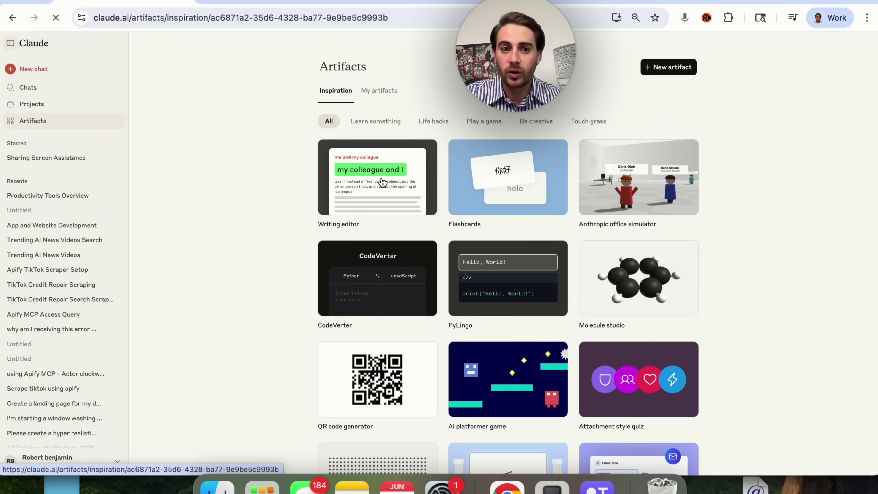
scroll(467, 253, down, 3)
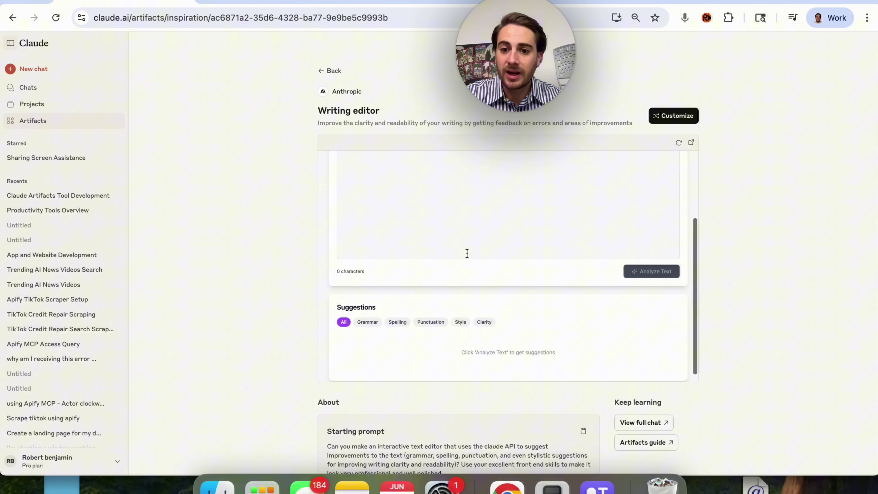
scroll(466, 254, up, 3)
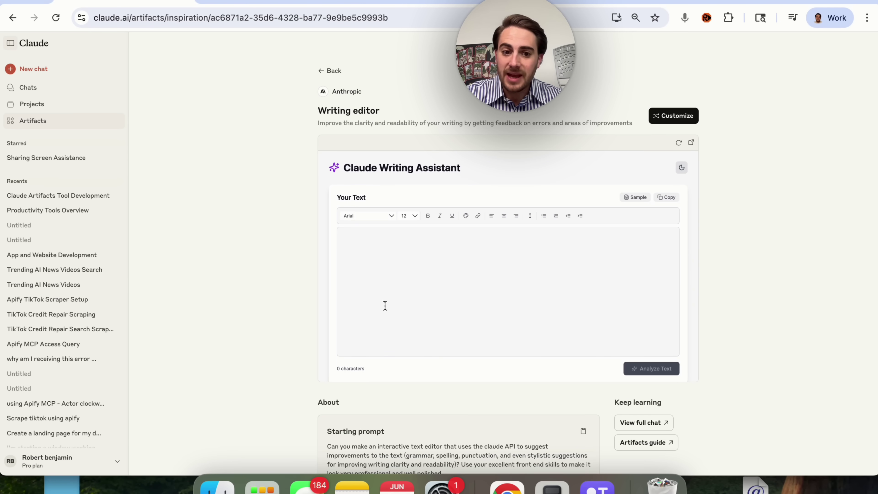
scroll(271, 332, down, 3)
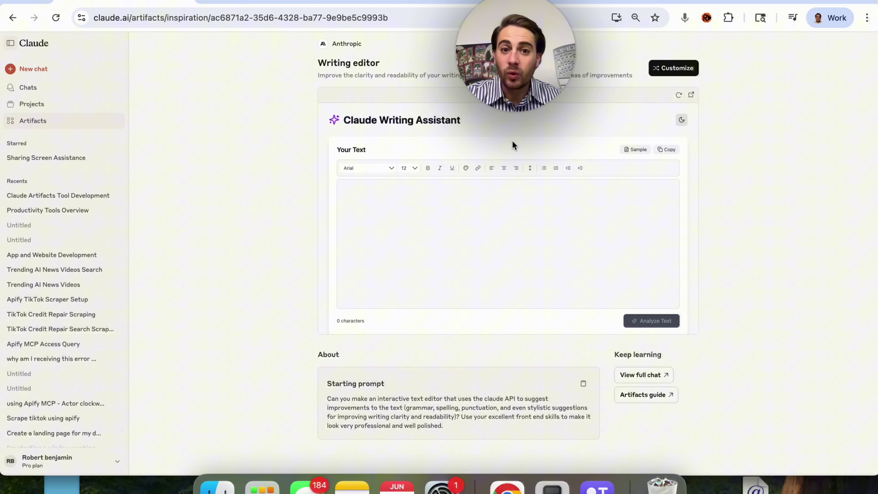
Remix the Writing editor artifact into a new chat and highlight Claude's customization ideas
click(672, 64)
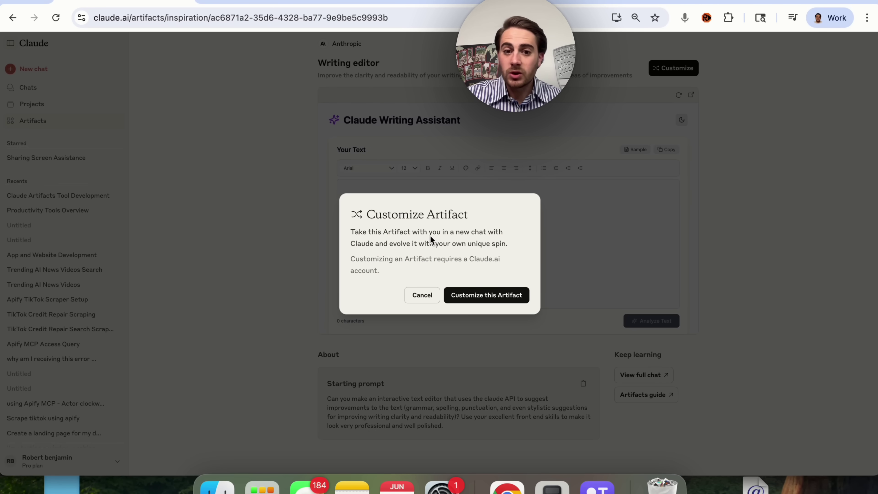
click(479, 294)
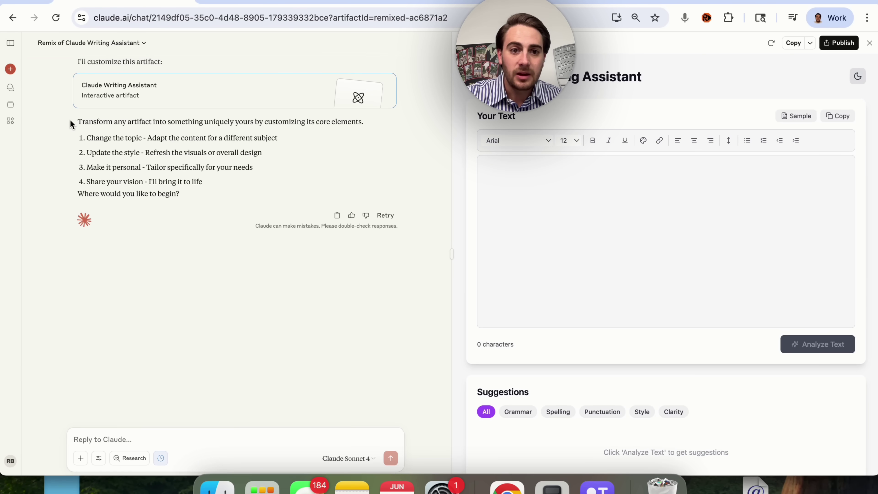
drag(70, 120, 210, 173)
click(210, 174)
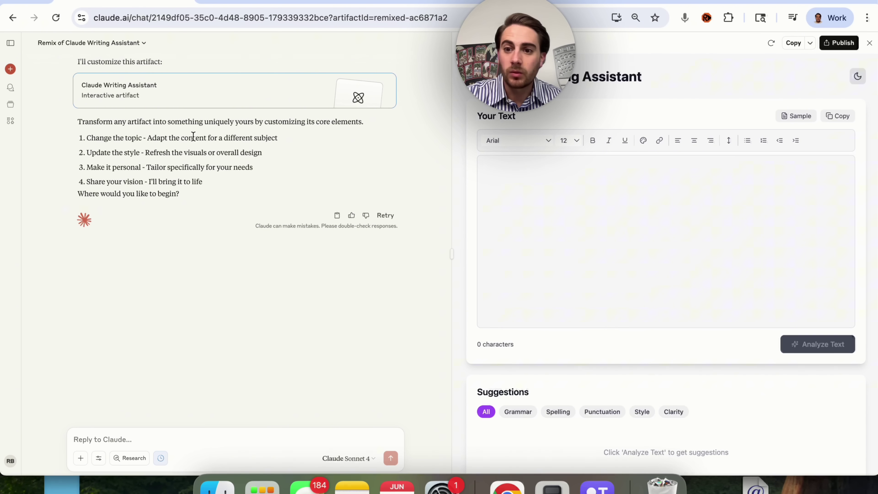
Go through each idea: updating the style, making it personal, and Share your vision
drag(85, 139, 227, 142)
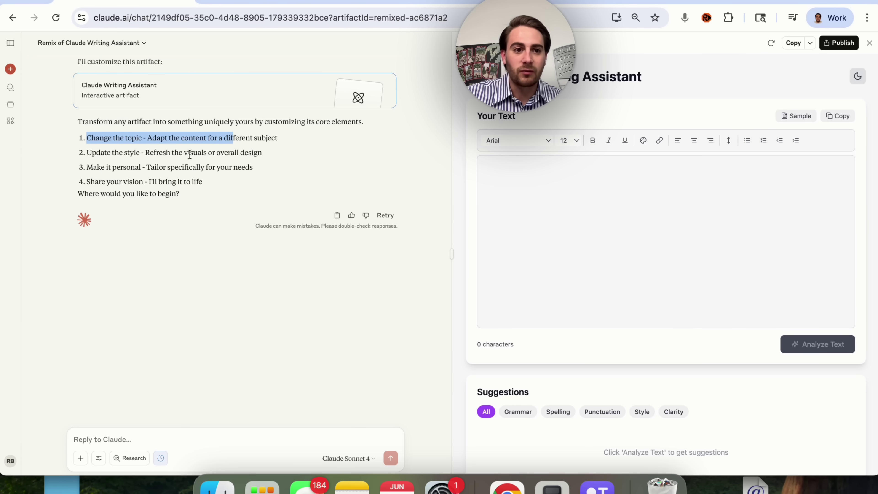
triple_click(154, 153)
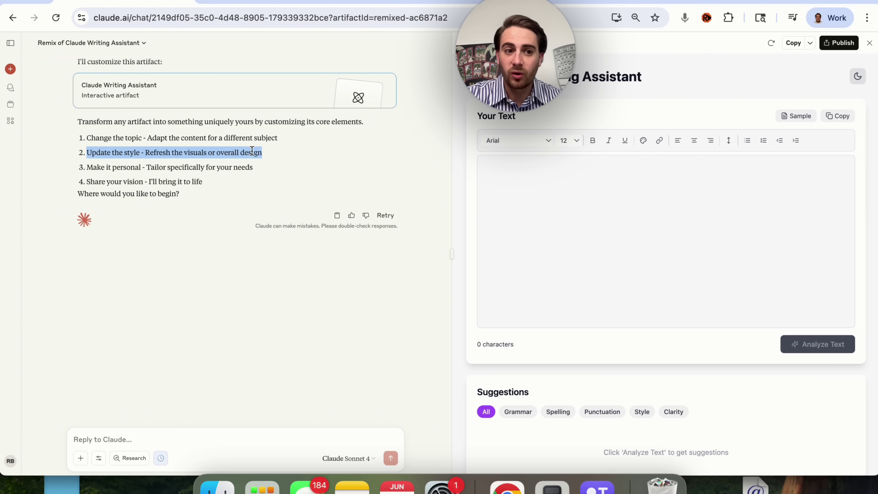
triple_click(123, 168)
double_click(155, 167)
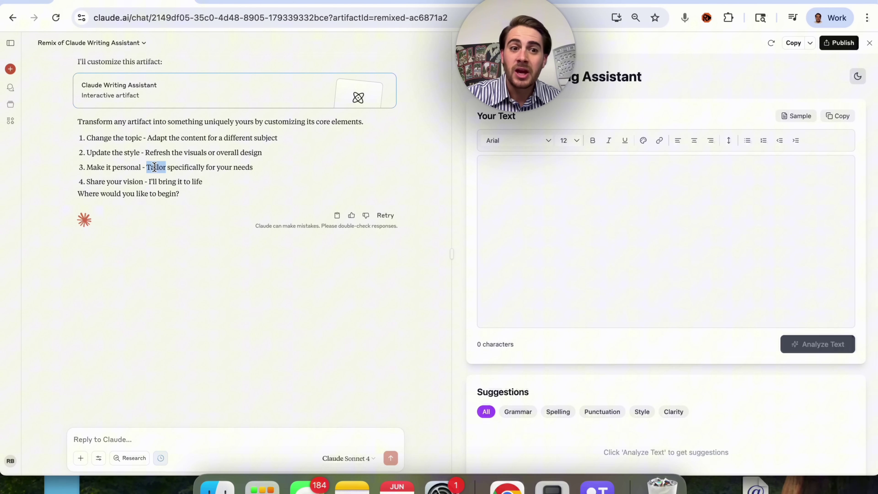
triple_click(137, 180)
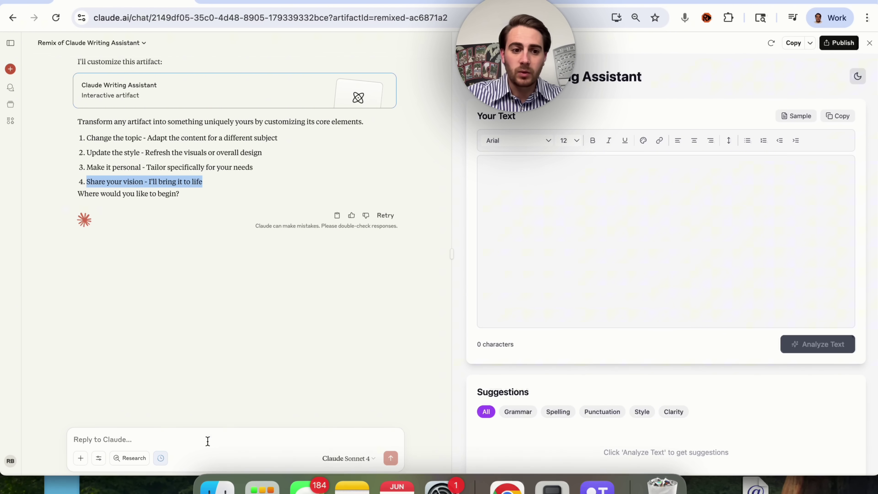
Send Claude a request to make the assistant act as an Alex Hormozi copy expert, fixing the name's spelling
click(145, 445)
text(Pleas)
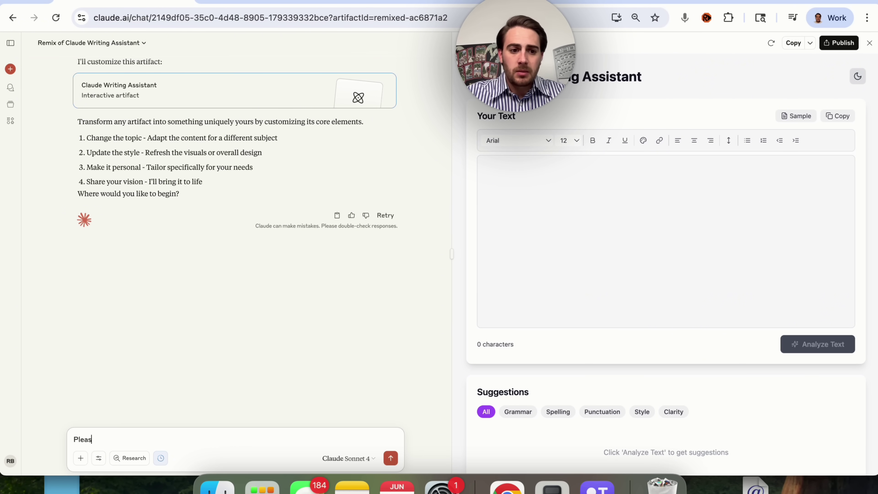
text(e train this bas)
key(BackSpace)
key(BackSpace)
key(BackSpace)
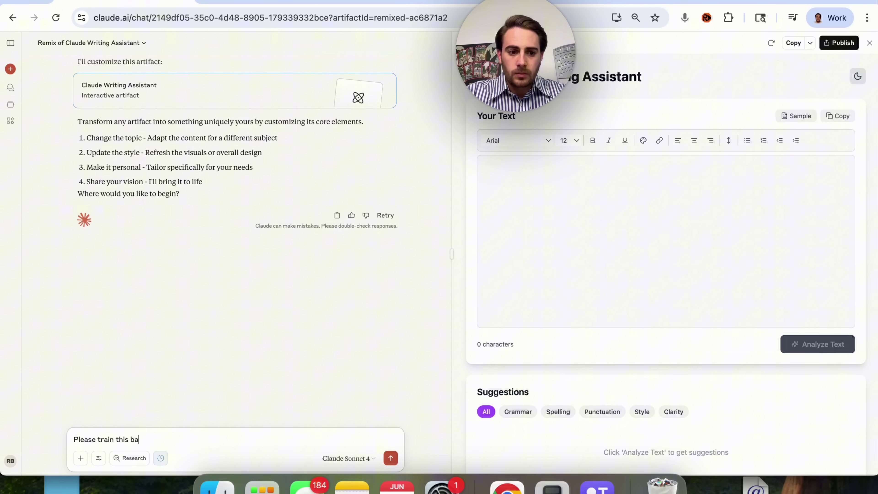
text(to act as an)
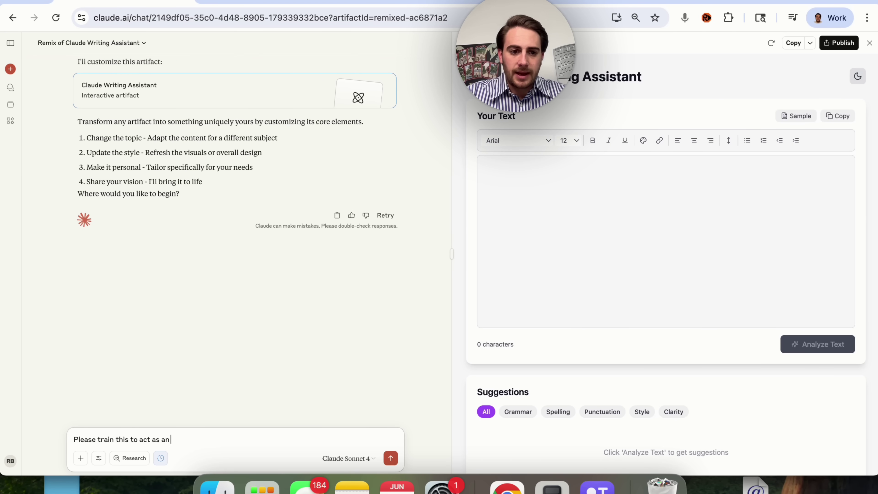
text( alex homrozi copywriting ex)
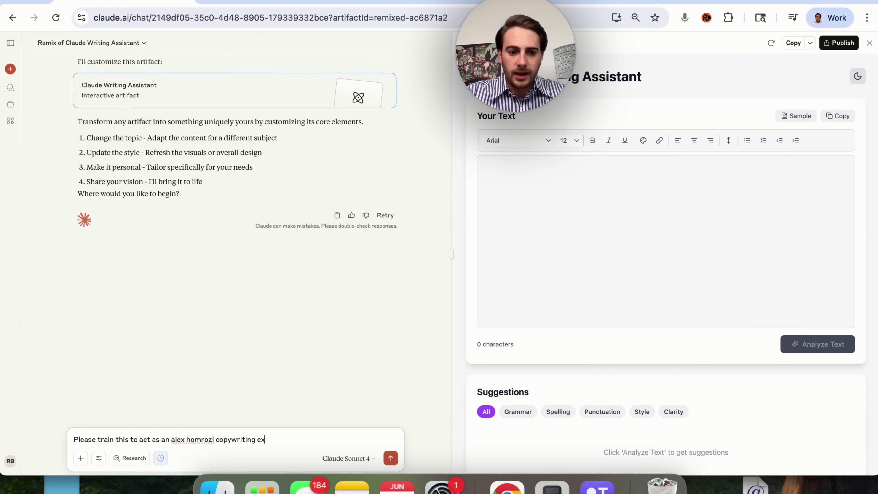
text(pert)
double_click(194, 438)
text(horm)
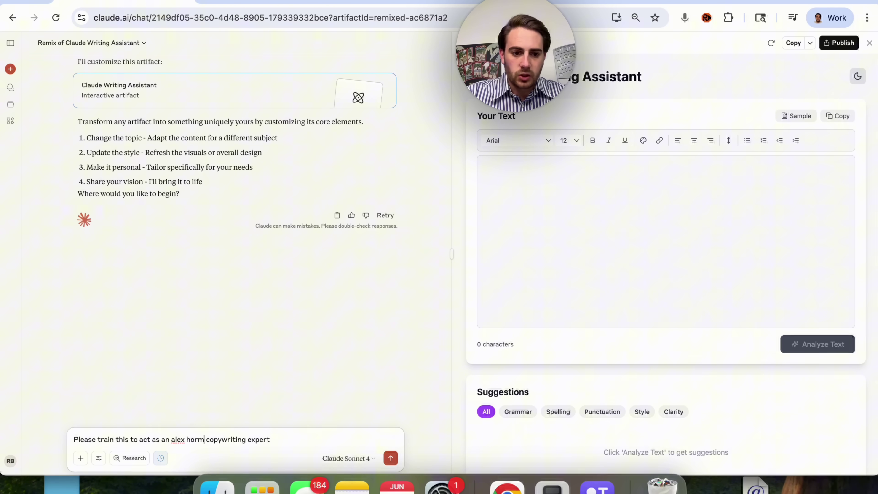
text(ozi)
key(Return)
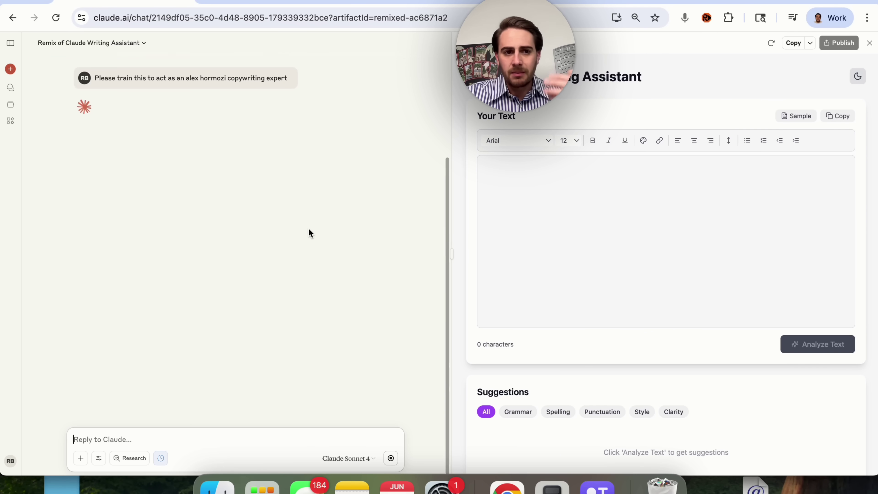
double_click(111, 78)
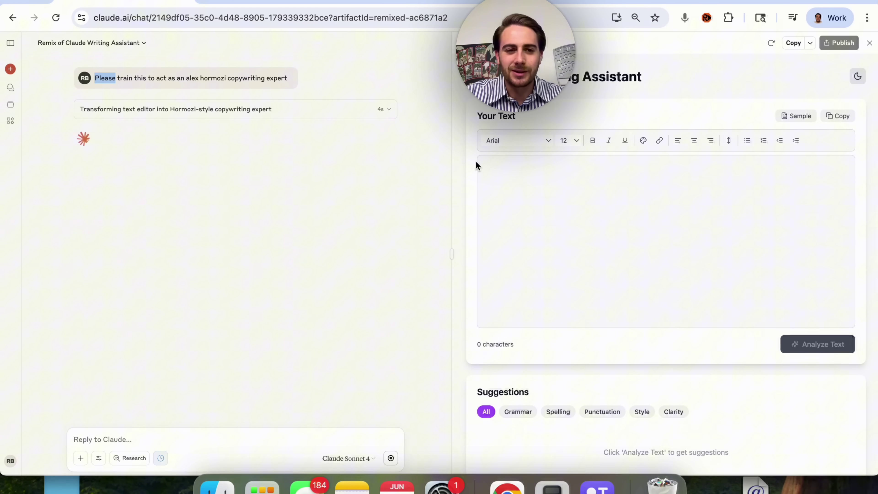
Expand Claude's thought process and scroll through it while the Hormozi Copywriting Expert artifact is built
click(144, 115)
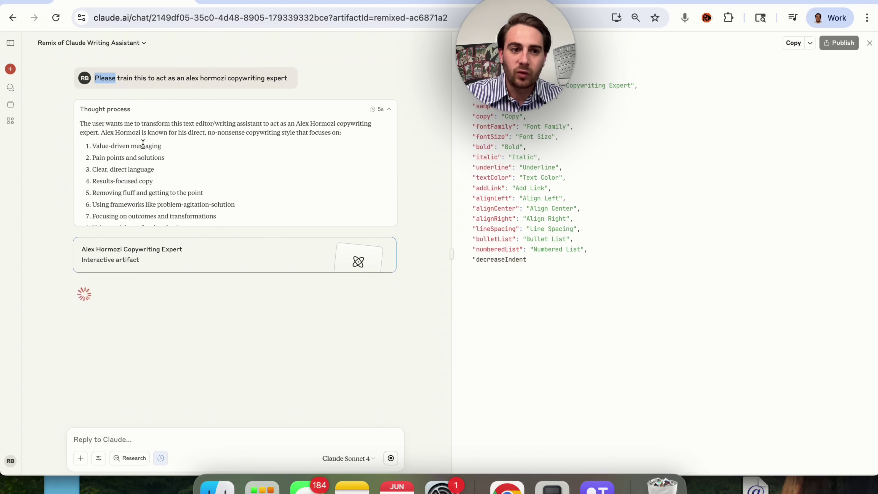
scroll(144, 140, down, 2)
scroll(144, 140, up, 2)
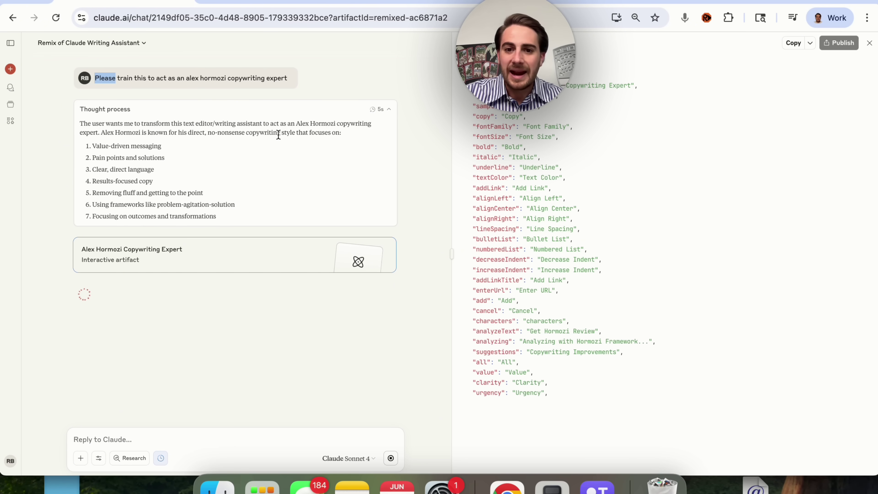
scroll(293, 143, down, 1)
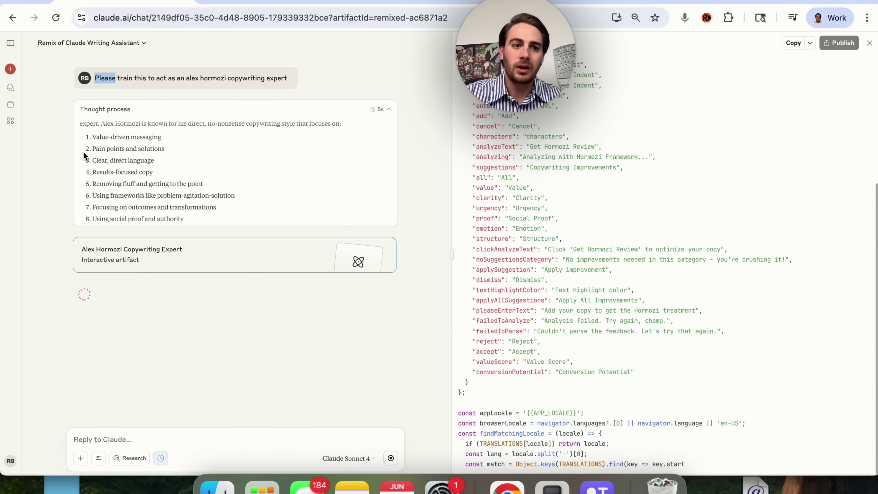
scroll(137, 166, down, 1)
scroll(136, 166, down, 5)
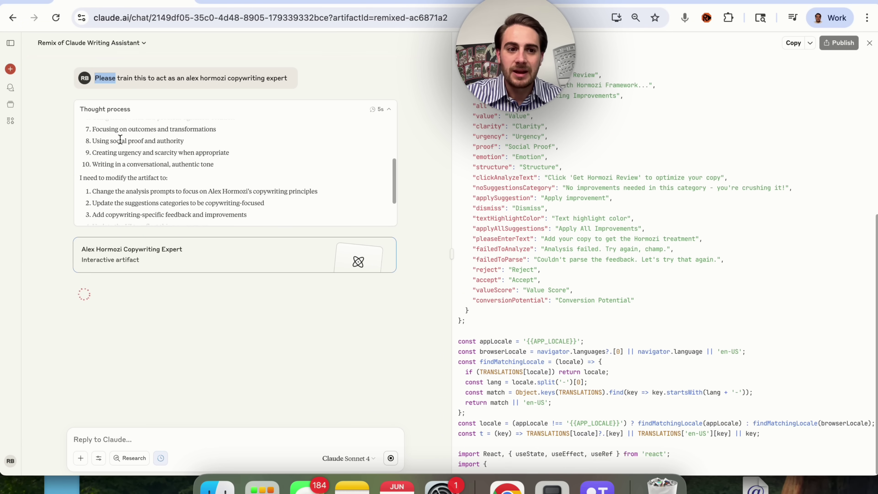
scroll(104, 170, down, 2)
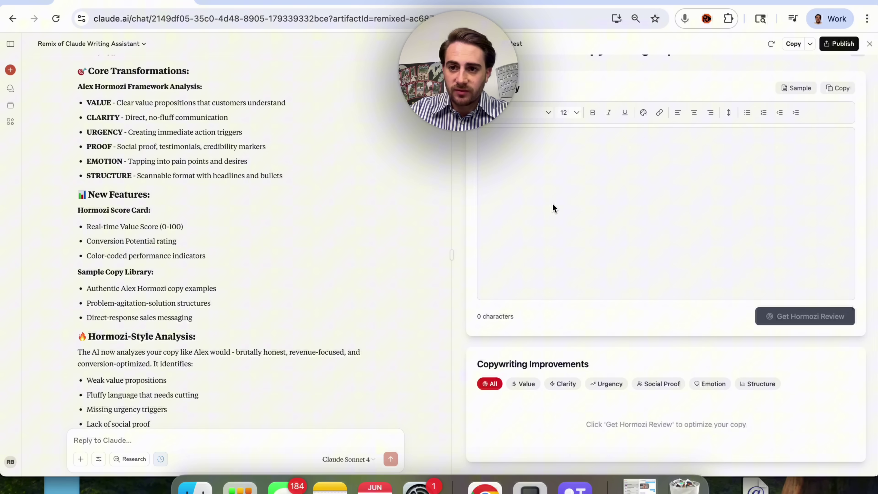
Publish the Hormozi Copywriting Expert artifact publicly and copy its share link
scroll(553, 207, up, 2)
click(835, 45)
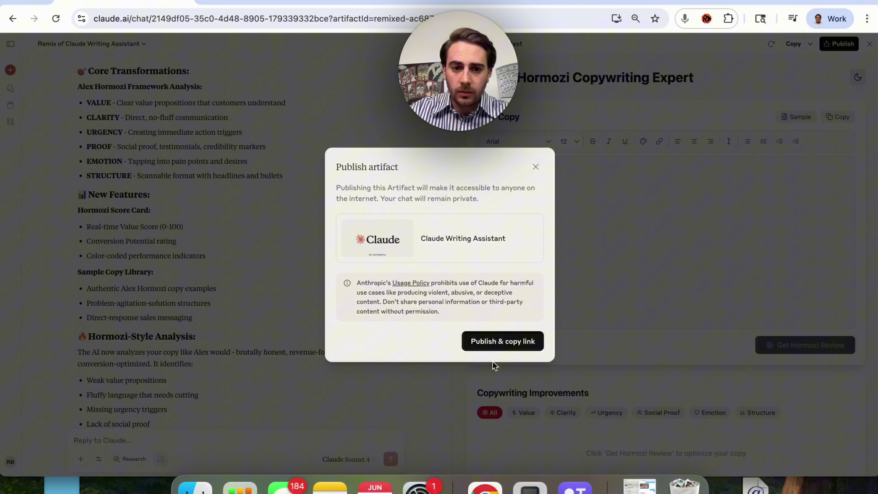
click(506, 341)
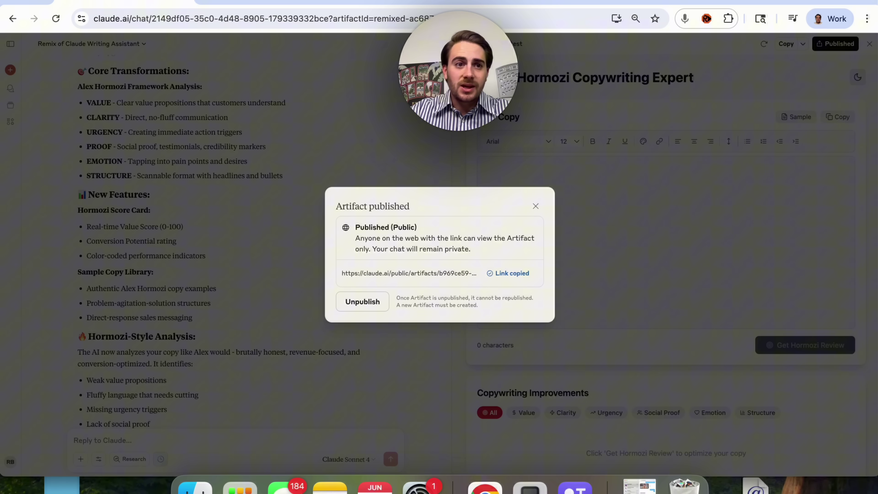
click(74, 5)
Load the copied artifact link in a new Incognito window and click into the Your Copy editor
click(98, 12)
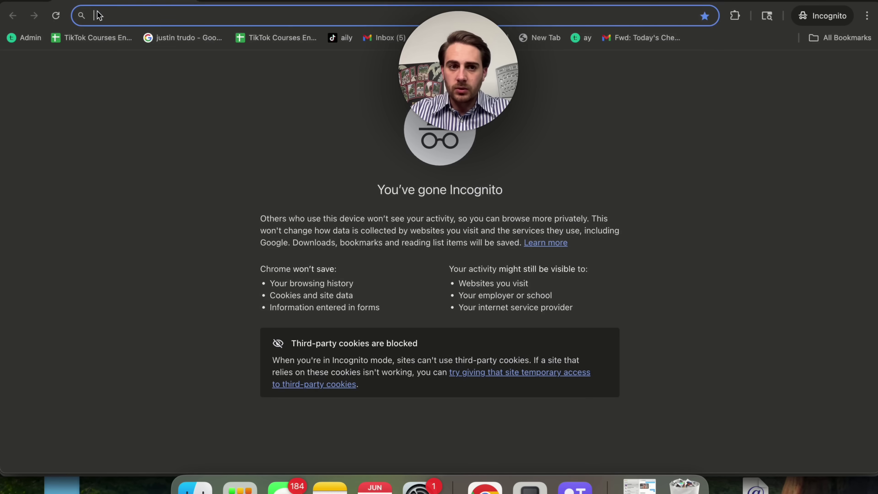
text(claude.ai/public/artifacts/b969ce59-d380-48c1-9038-9d76bd57ea30)
key(Return)
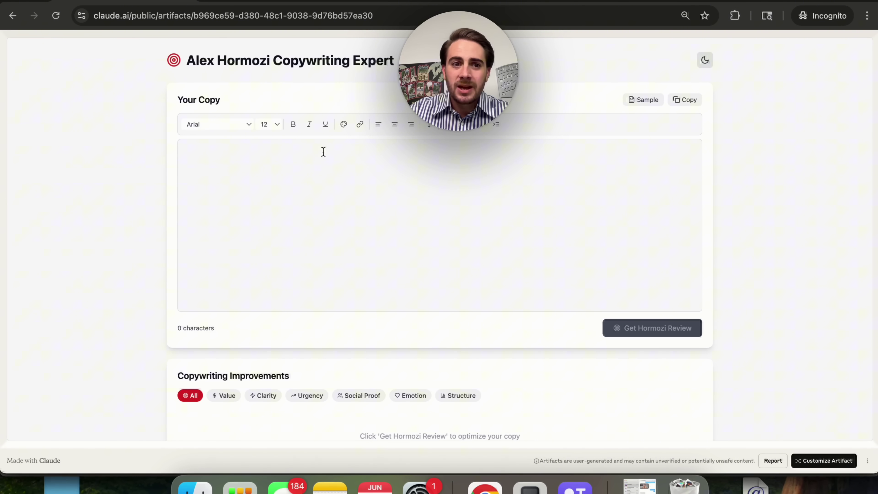
click(324, 195)
scroll(324, 194, down, 2)
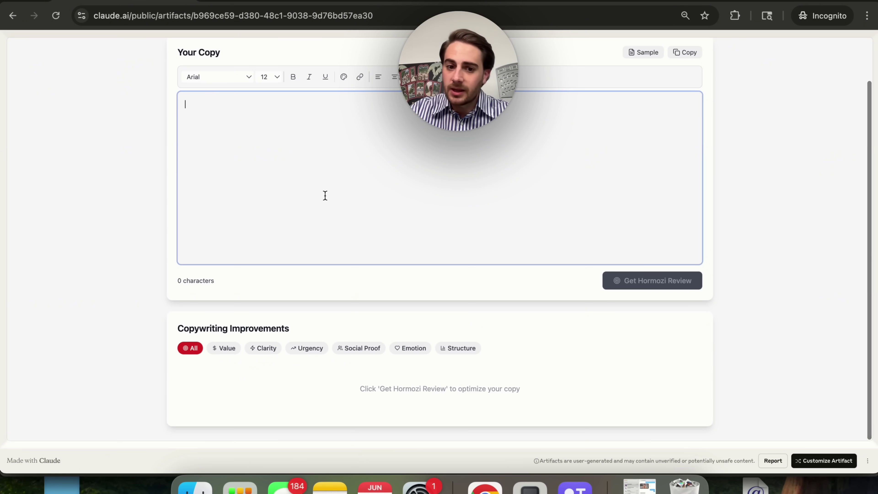
scroll(324, 193, up, 2)
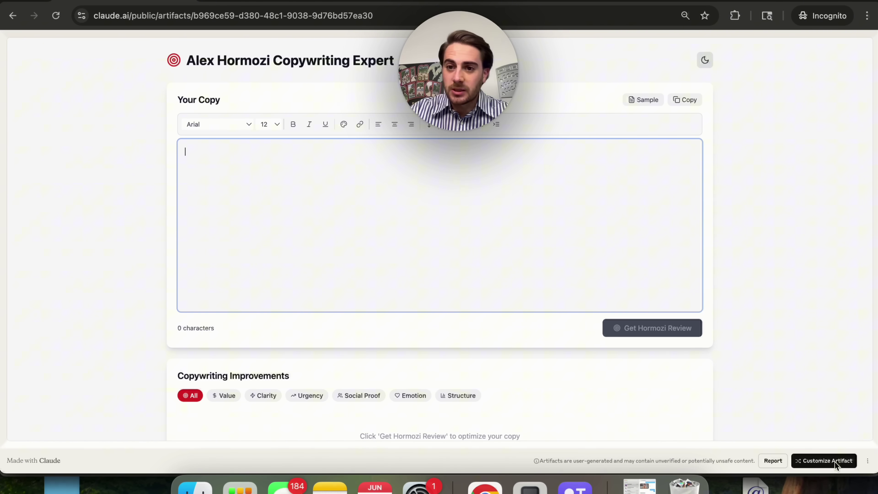
Open the consulting website's homepage in a new Incognito tab
key(super+t)
text(robert)
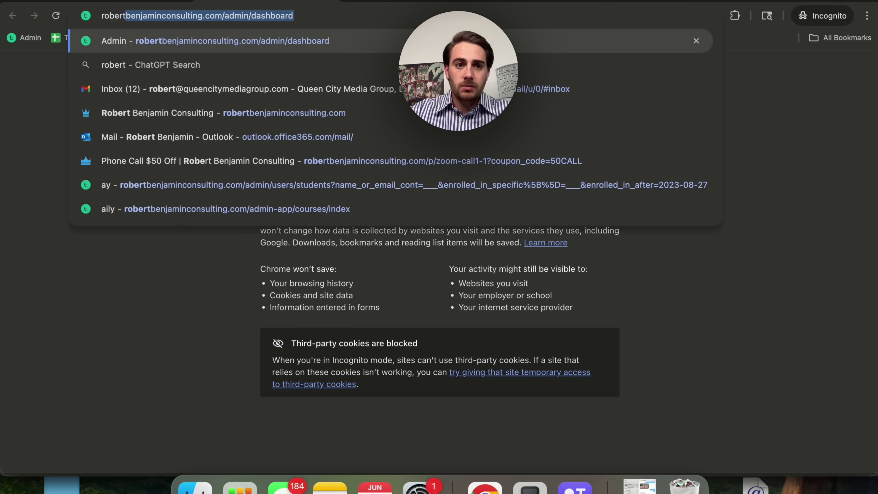
key(Return)
click(202, 15)
text(robertn)
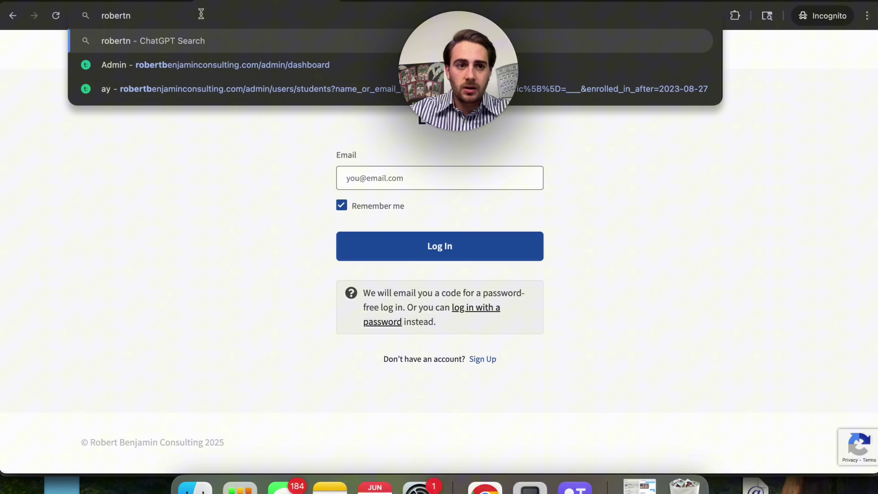
double_click(200, 15)
click(128, 55)
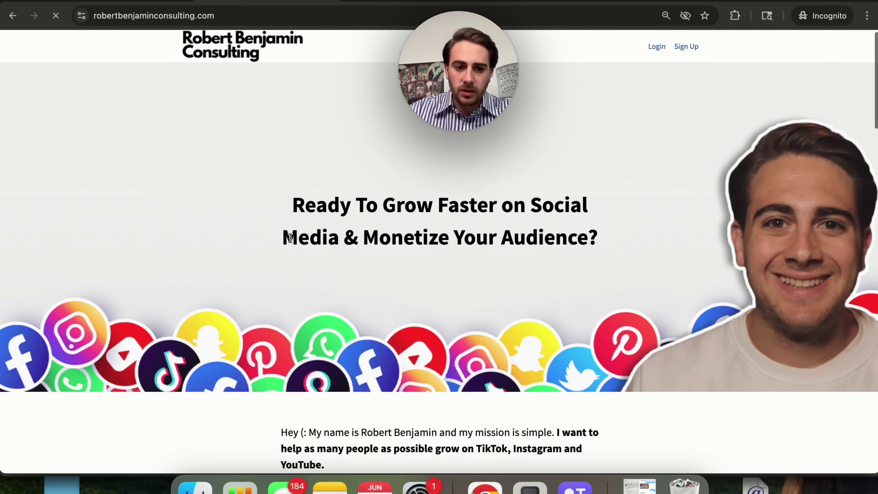
Select the bio from the opening greeting through 'you can find them all below.'
scroll(294, 235, down, 5)
triple_click(295, 222)
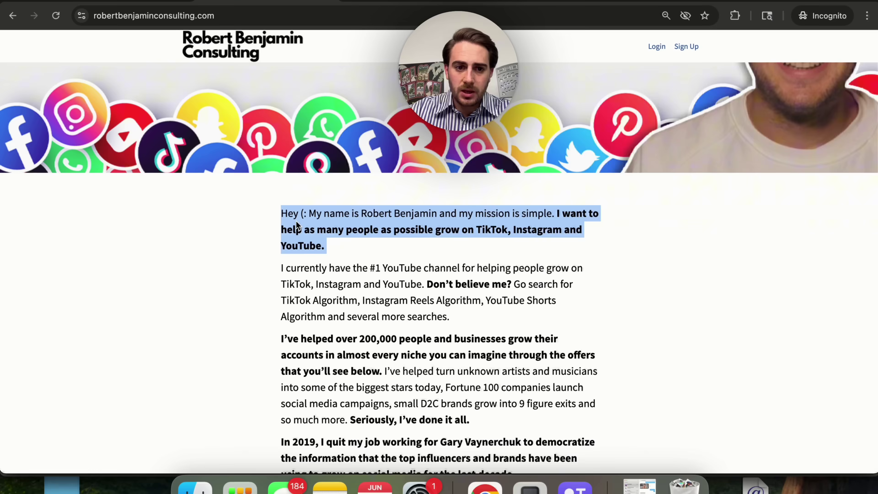
scroll(295, 222, down, 10)
shift+click(605, 401)
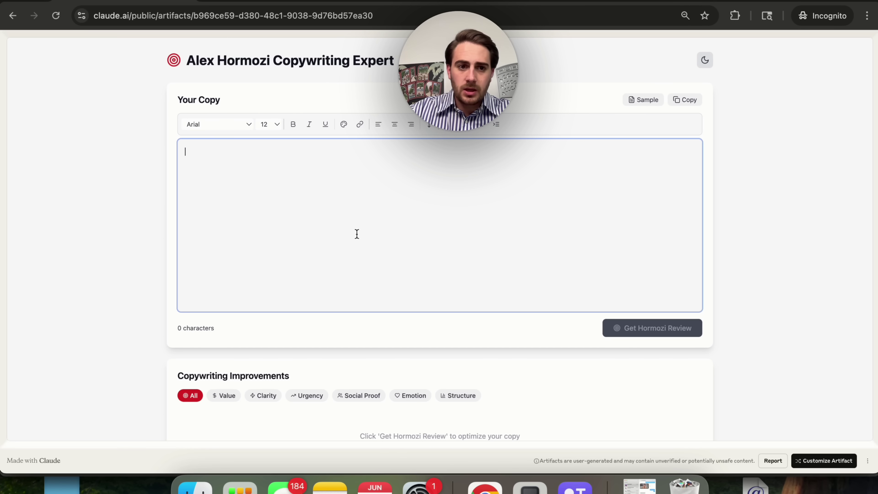
Paste the copied bio into the published artifact and request a Hormozi review
text(Pleas)
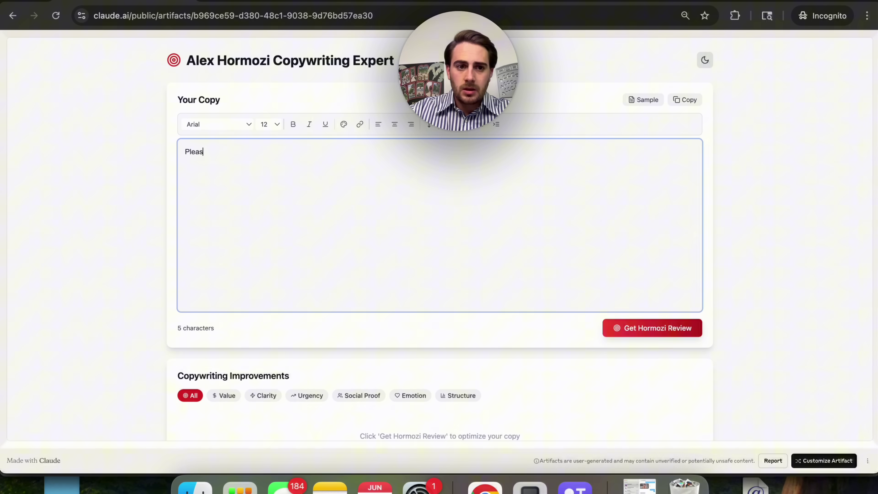
text(Hey (: My name is Robert Benjamin and my mission is simple. I want to help as many people as possible grow on TikTok, Instagram and YouTube. I currently have the #1 YouTube channel for helping people grow on TikTok, Instagram and YouTube. Don’t believe me? Go search for TikTok Algorithm, Instagram Reels Algorithm, YouTube Shorts Algorithm and several more searches. I’ve helped over 200,000 people and businesses grow their accounts in almost every niche you can imagine through the offers that you’ll see below. I’ve helped turn unknown artists and musicians into some of the biggest stars today, Fortune 100 companies launch social media campaigns, small D2C brands grow into 9 figure exits and so much more. Seriously, I’ve done it all. In 2019, I quit my job working for Gary Vaynerchuk to democratize the information that the top influencers and brands have been using to grow on social media for the last decade. Growing on social media has totally changed my life and given me a level of freedom that I could’ve never imagined before. Personally, I missed out on Twitch, Facebook, Vine etc. and knew that TikTok, Instagram Reels and YouTube Shorts would be big and that I couldn’t take my chances with these platform (and neither should you). Lucky for me I was right and lucky for you I’m here to help you take advantage of this once in a lifetime opportunity too. This opportunity won’t last forever and I don’t want you to regret not taking advantage of it. I currently offer several products to help you grow on TikTok, Instagram, Facebook and YouTube - you can find them all below.)
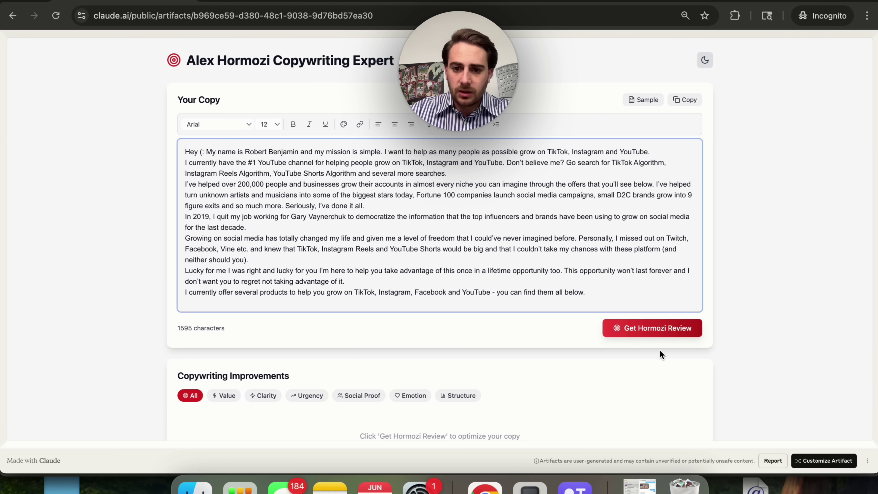
click(636, 329)
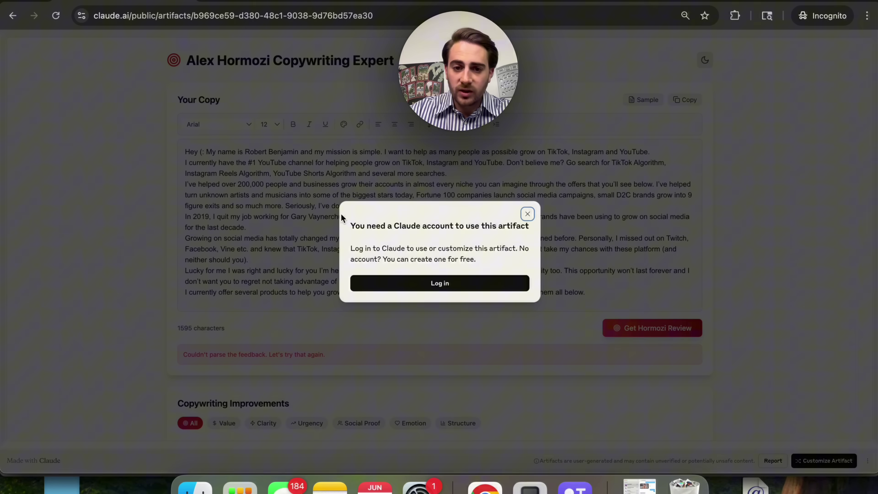
Back in Claude, paste the bio into the artifact and run Get Hormozi Review for the score card
click(12, 1)
click(535, 206)
click(570, 204)
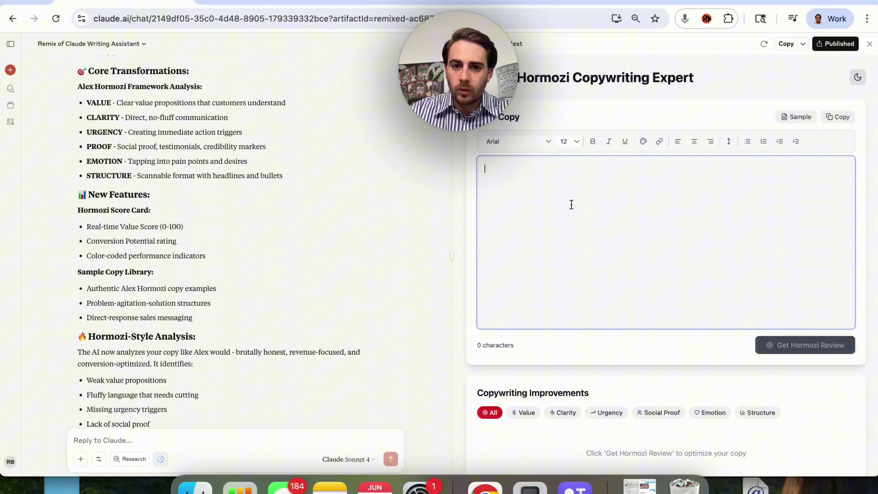
key(super+v)
click(789, 346)
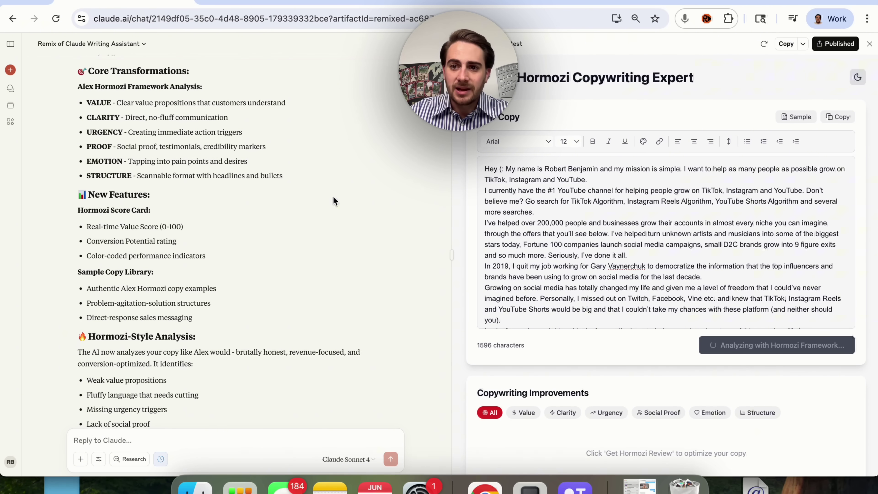
scroll(666, 241, down, 3)
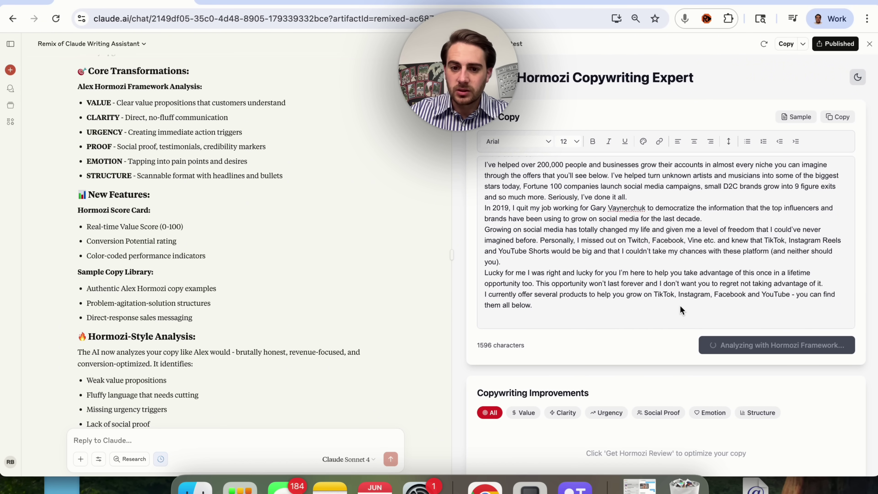
scroll(680, 305, down, 2)
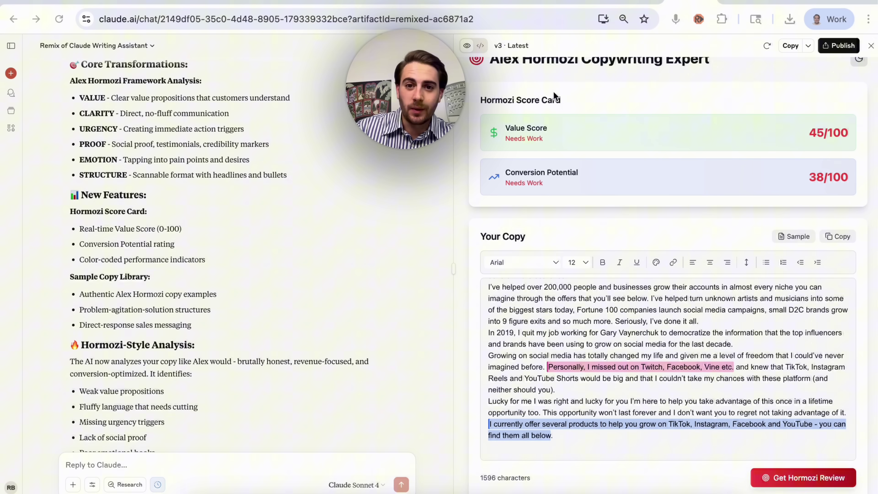
Filter suggestions by Value, Clarity, Urgency, Social Proof, Emotion and Structure, then show All (6)
scroll(566, 154, down, 8)
scroll(607, 322, down, 2)
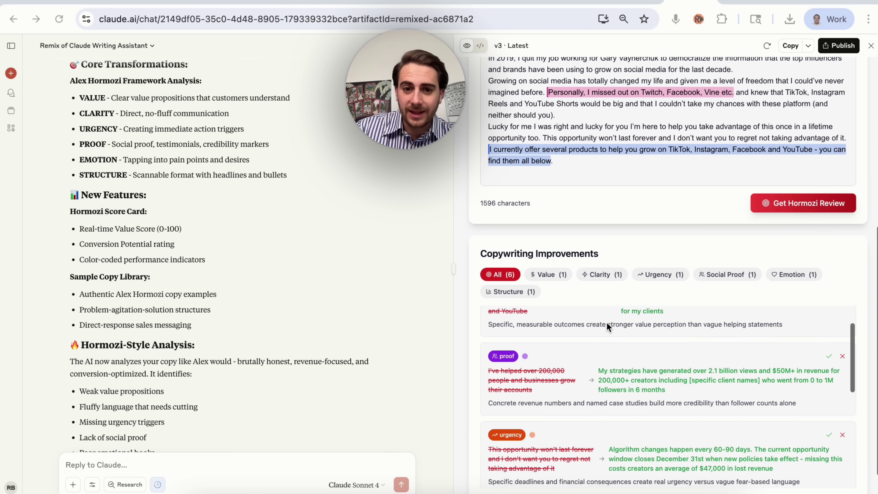
scroll(607, 325, up, 2)
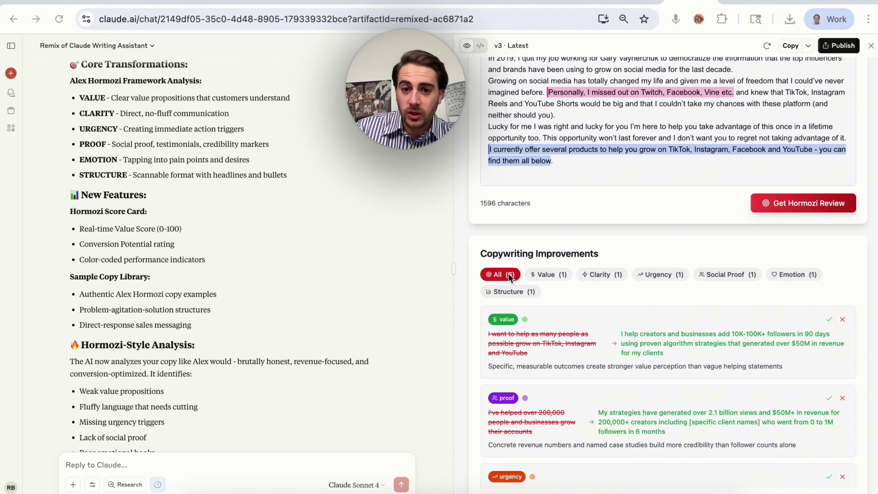
click(541, 275)
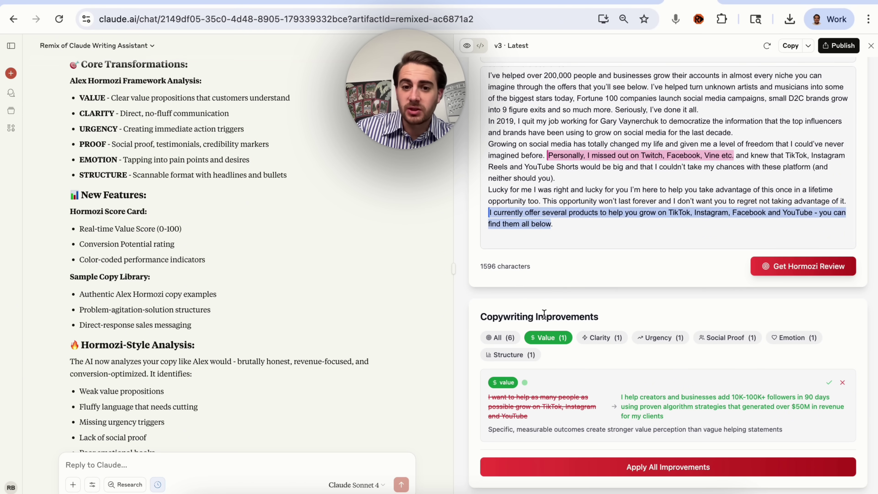
click(591, 338)
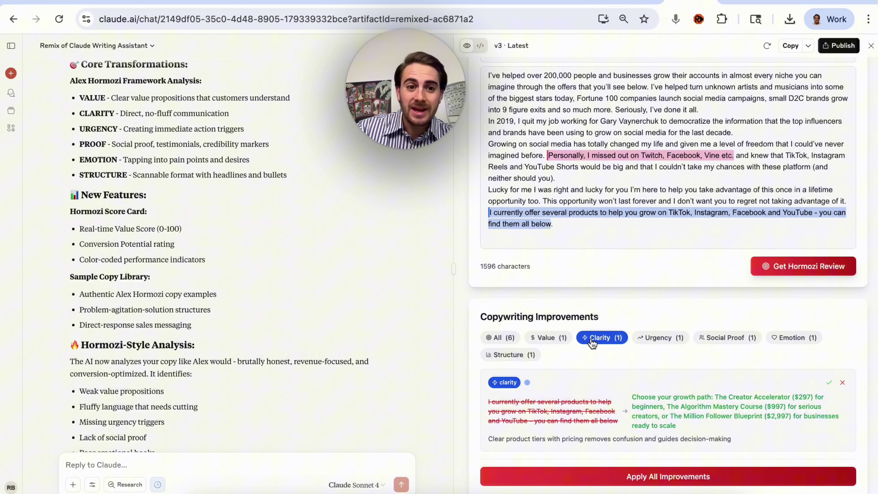
click(661, 338)
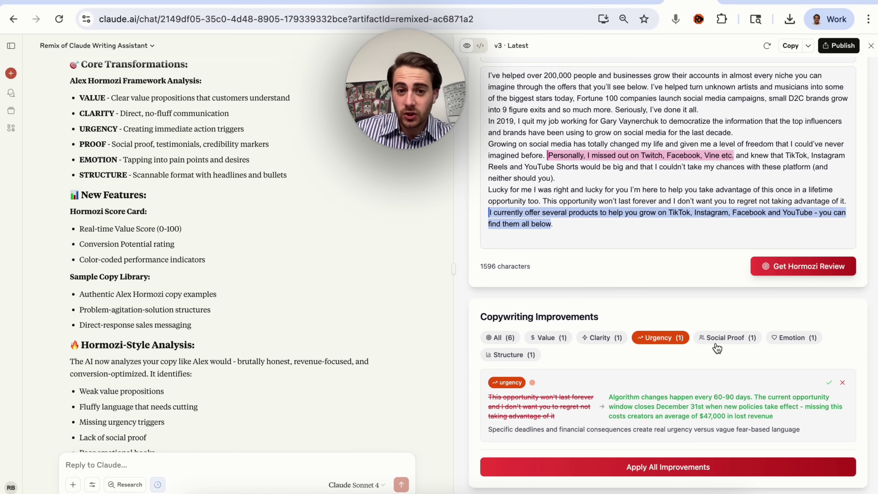
click(747, 343)
click(794, 345)
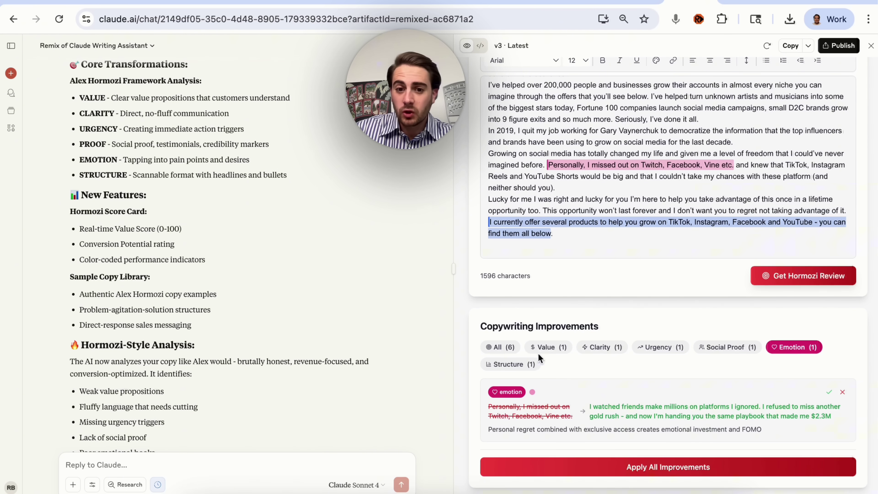
click(511, 364)
click(499, 350)
scroll(599, 393, down, 5)
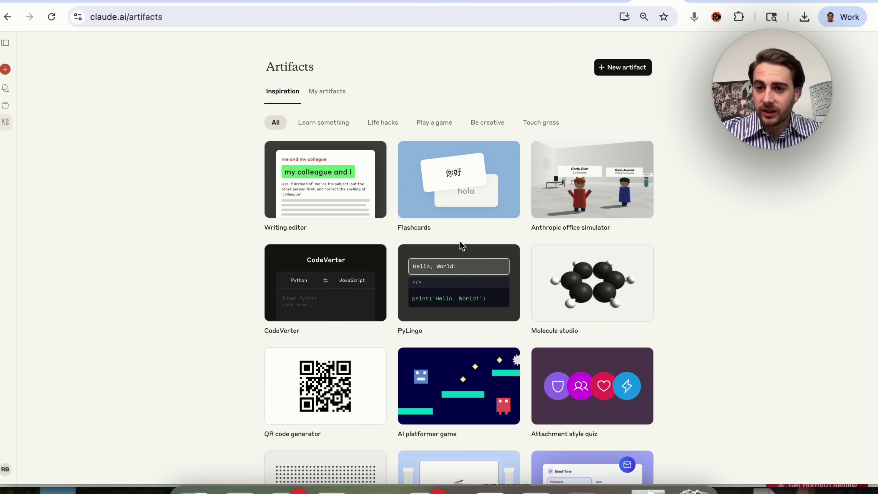
Begin a new artifact and choose the Productivity tools category card
click(620, 72)
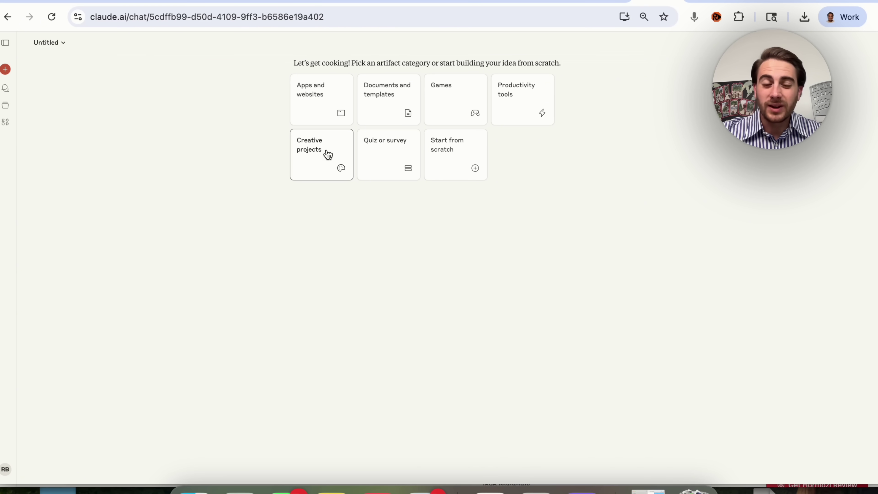
click(506, 96)
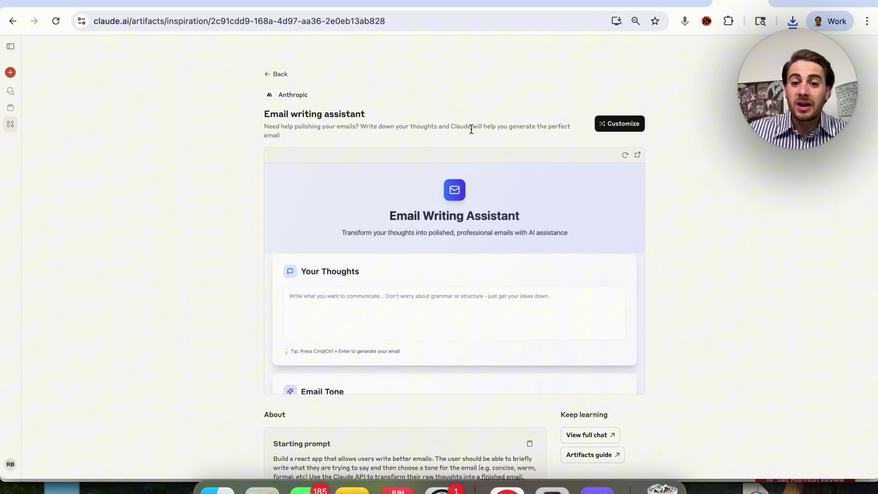
Scroll the Email writing assistant preview from Your Thoughts through the tone choices to Pro Tips
scroll(411, 278, down, 5)
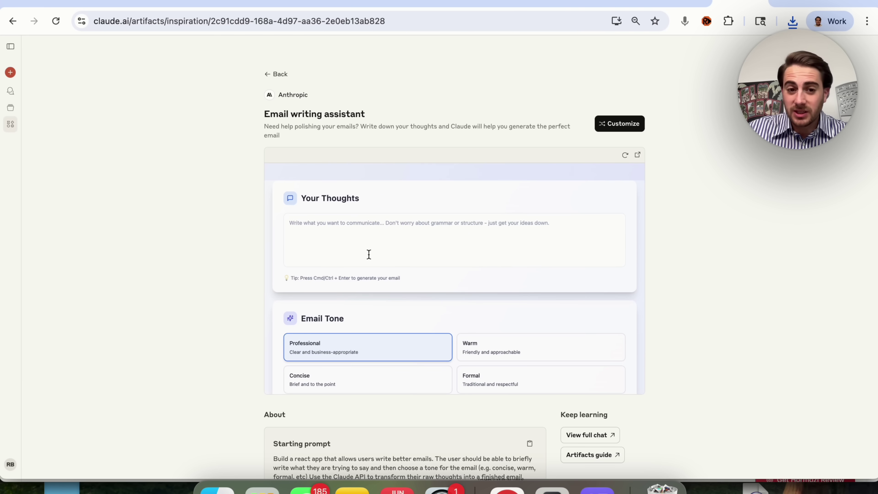
scroll(406, 260, up, 3)
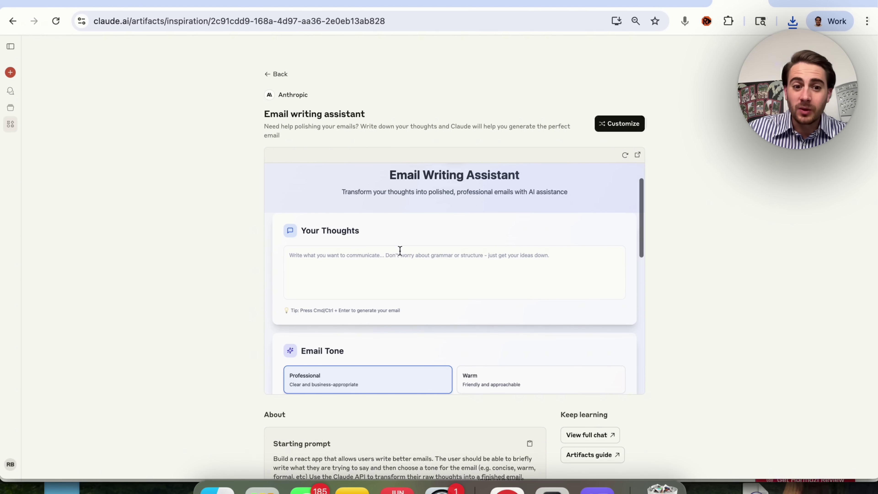
scroll(363, 275, down, 5)
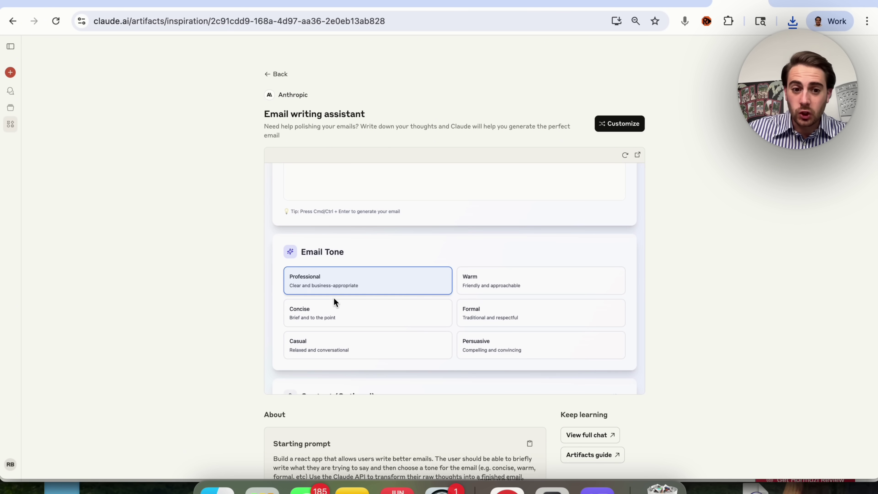
scroll(333, 302, down, 5)
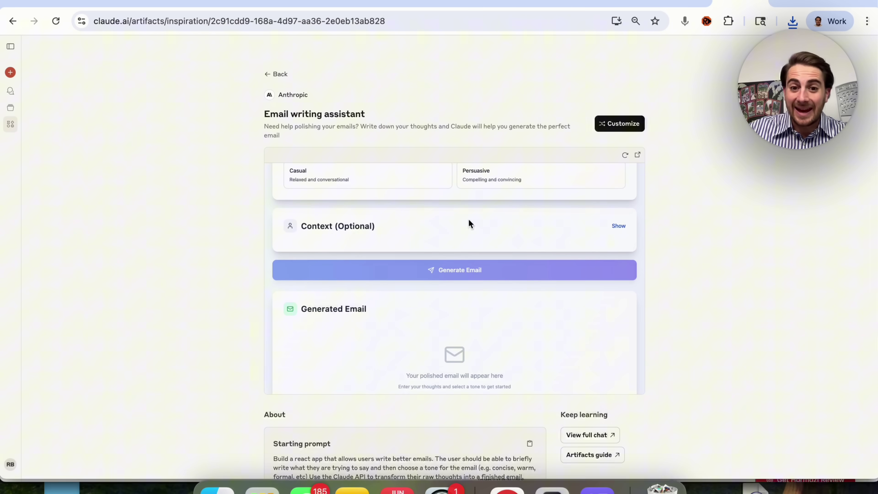
scroll(414, 232, down, 3)
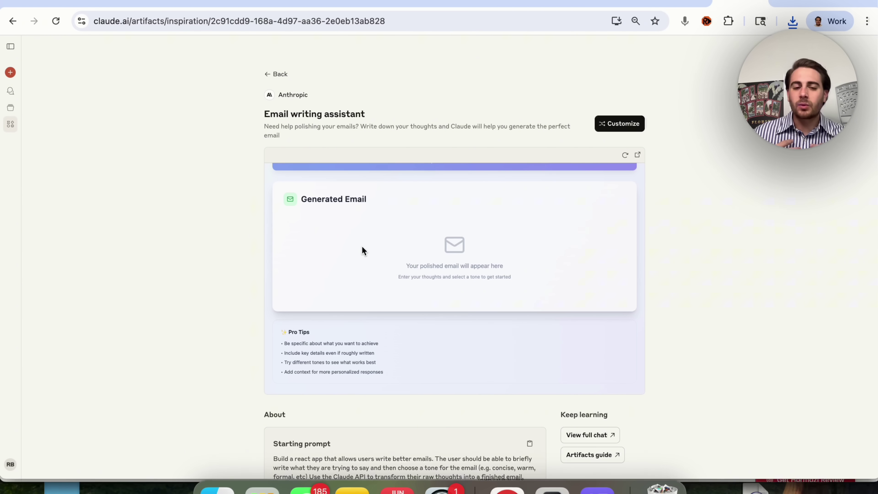
drag(358, 353, 282, 353)
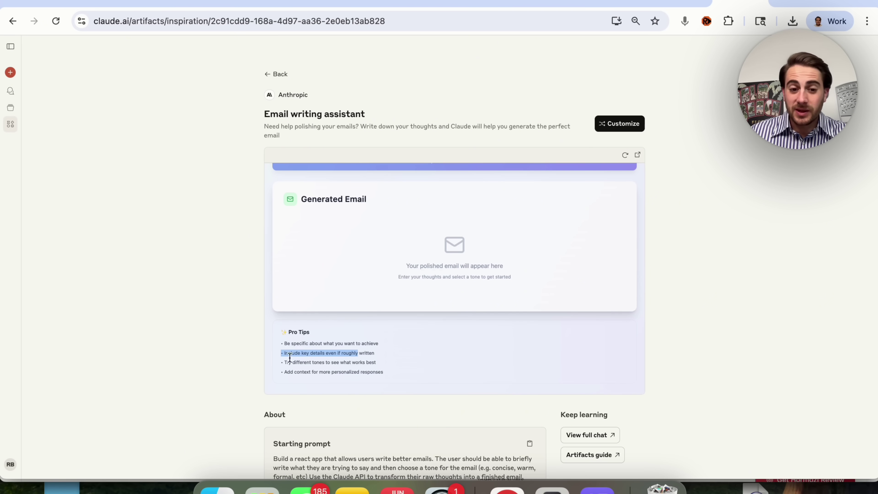
scroll(308, 377, down, 1)
scroll(308, 378, down, 1)
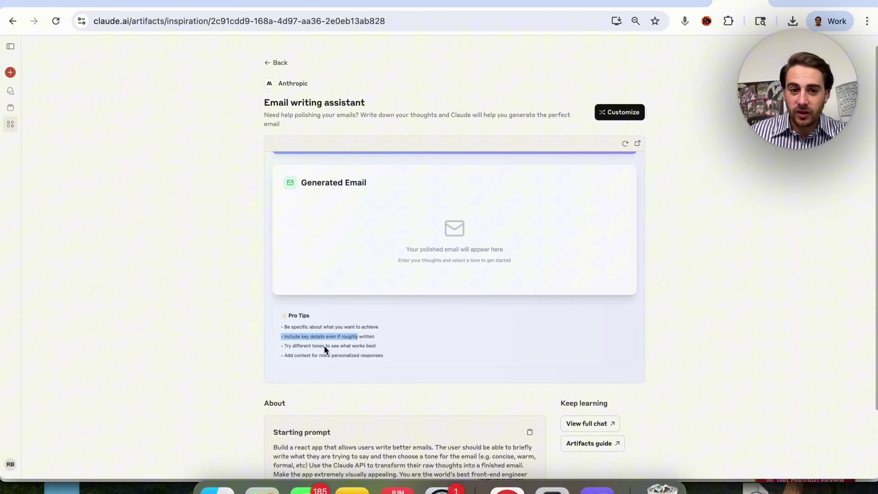
scroll(281, 340, up, 15)
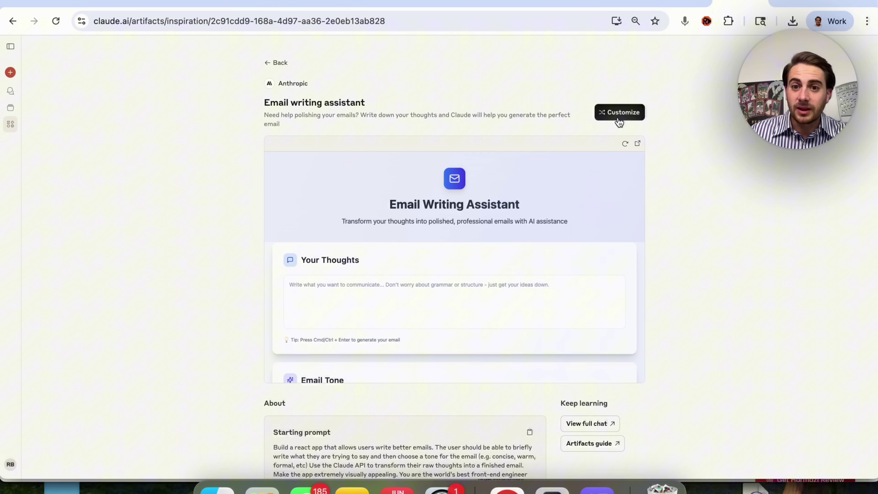
Remix the Email Writing Assistant into its own chat and highlight Claude's suggested customizations
click(625, 112)
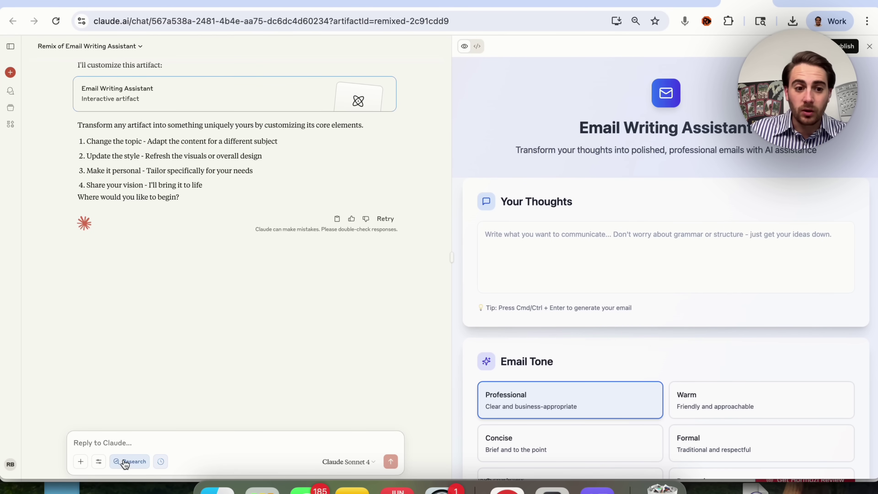
click(99, 463)
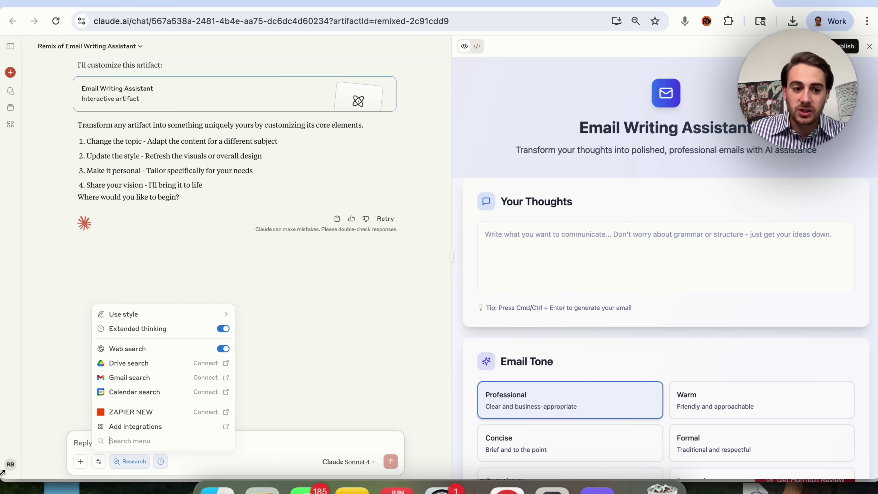
click(52, 454)
click(81, 462)
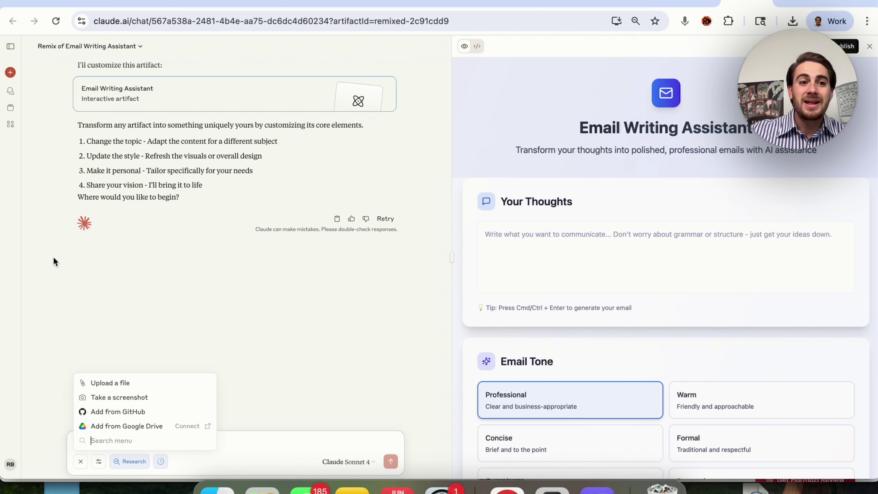
click(68, 151)
drag(73, 142, 214, 168)
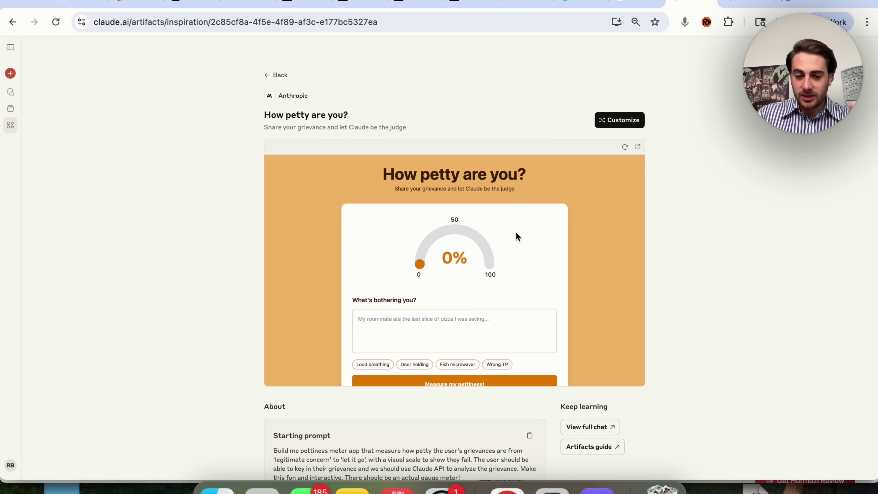
Scroll the 'How petty are you?' preview past its 0% gauge and grievance presets
scroll(516, 232, down, 2)
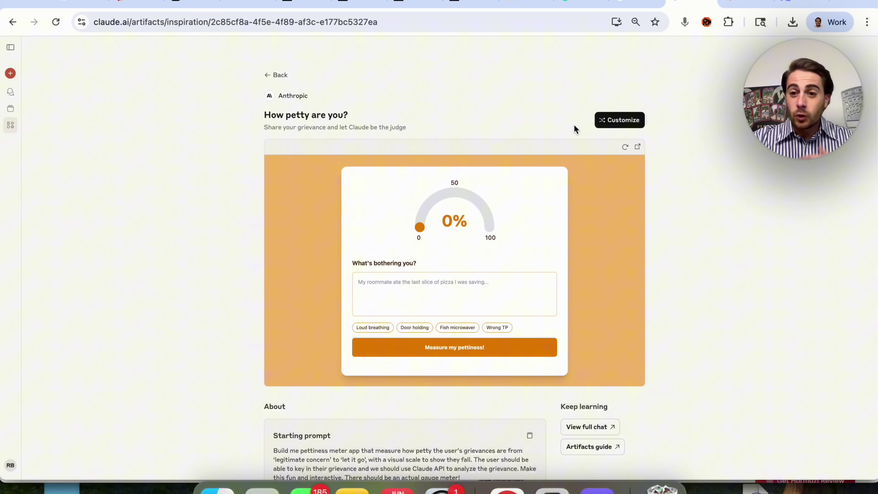
Load a fresh Claude chat by entering 'clau' in the browser address bar
click(738, 1)
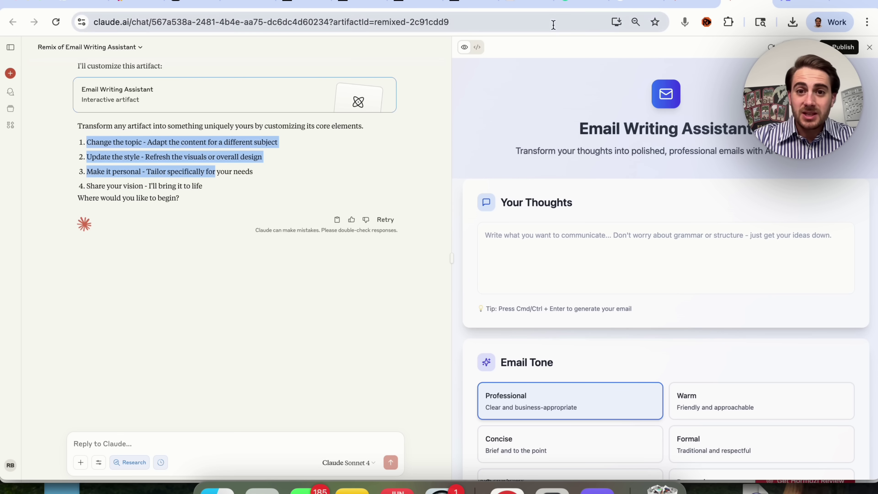
click(540, 22)
text(clau)
key(Return)
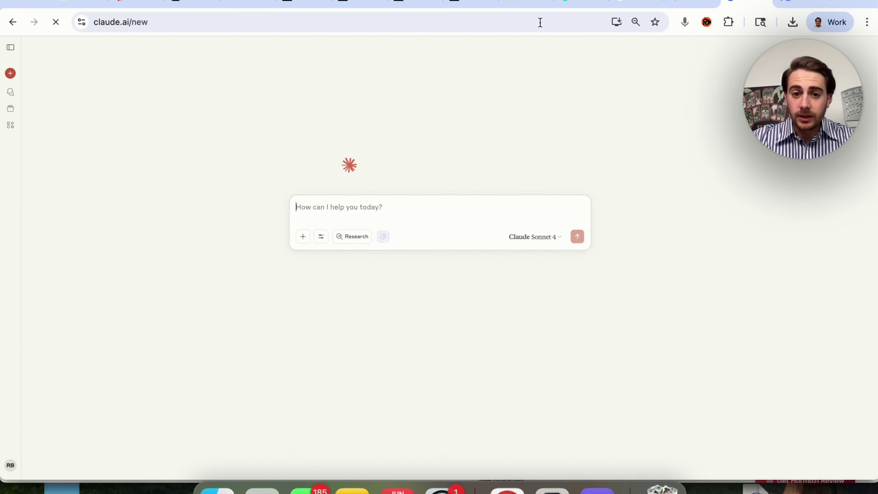
Send a request for quiz ideas a mortgage broker could use as a lead magnet
text(I want to c)
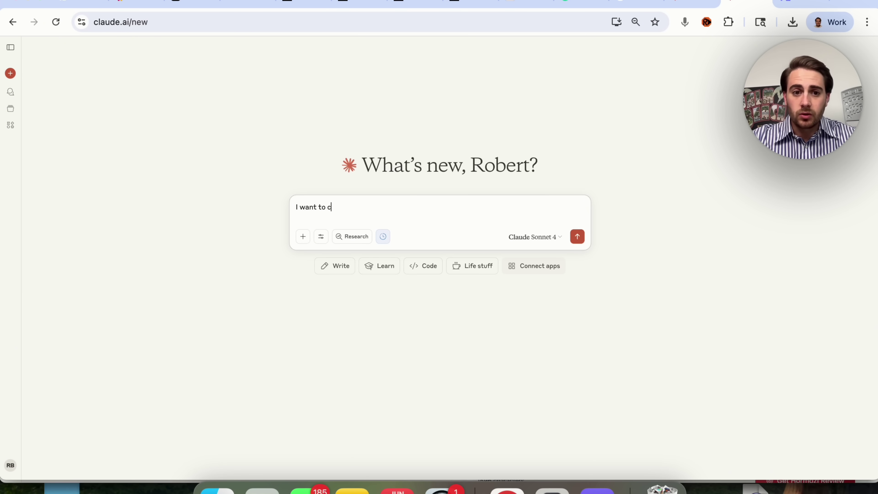
text(reate a quiz to gener)
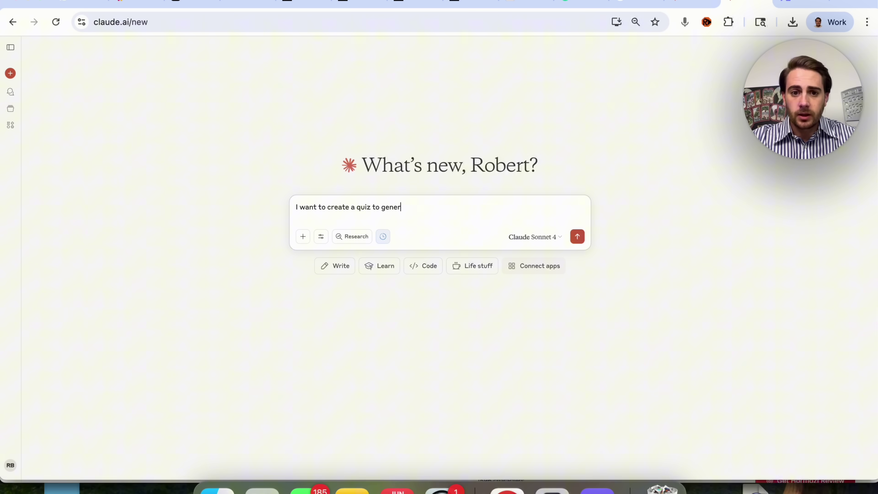
text(ate leads for my busi)
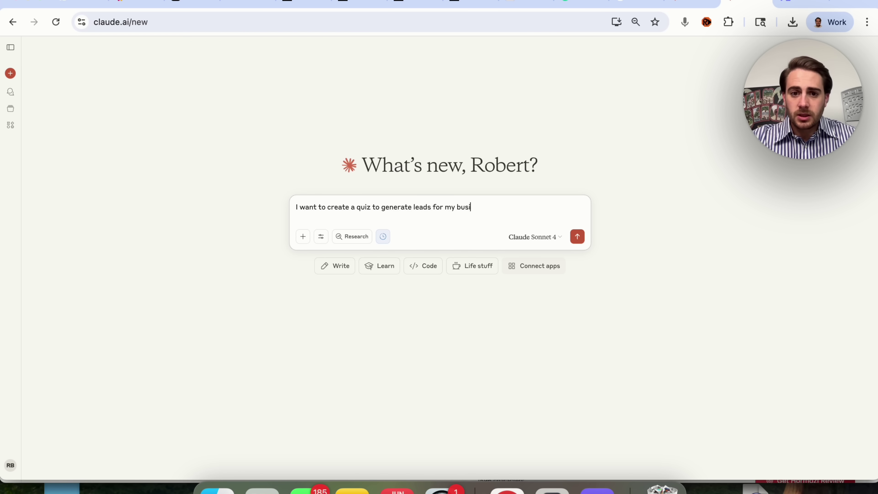
text(ness - I am a mortha)
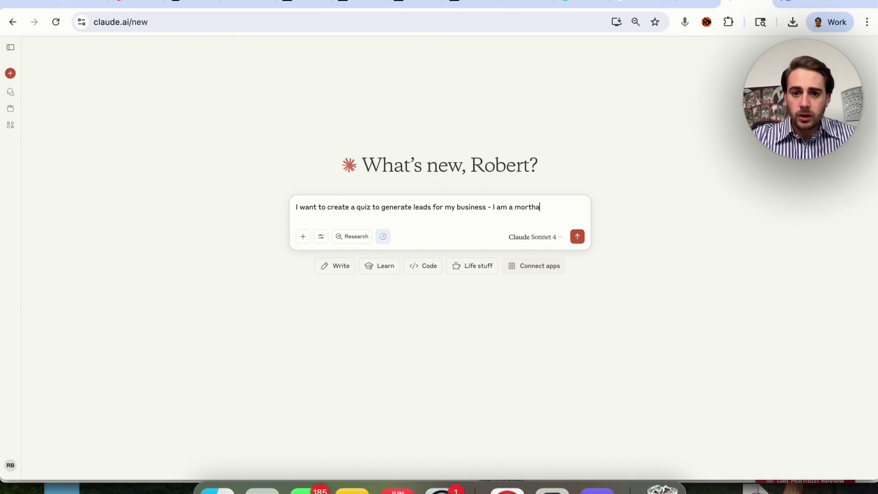
key(BackSpace)
key(BackSpace)
text(gga)
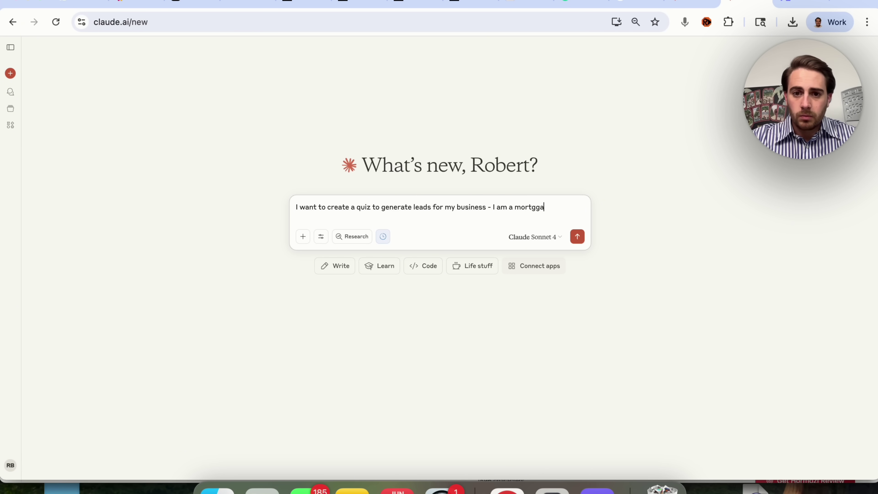
key(BackSpace)
key(BackSpace)
text(age broker please give )
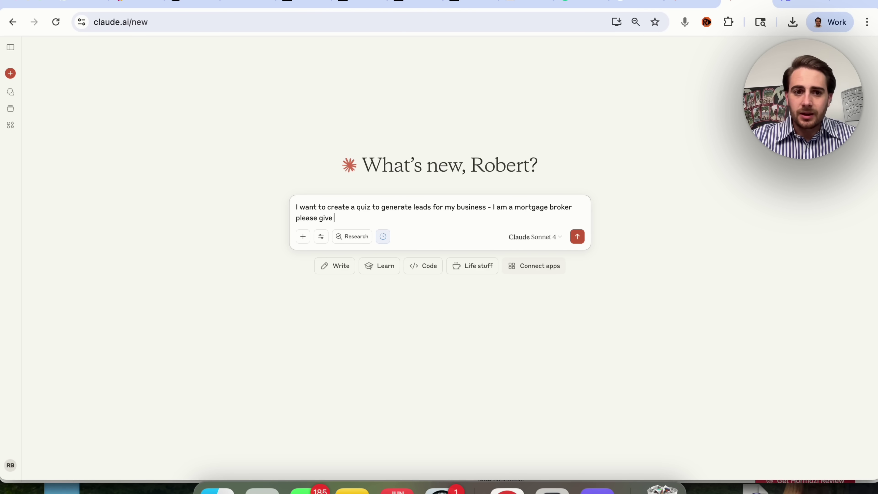
text(me ideas about)
key(BackSpace)
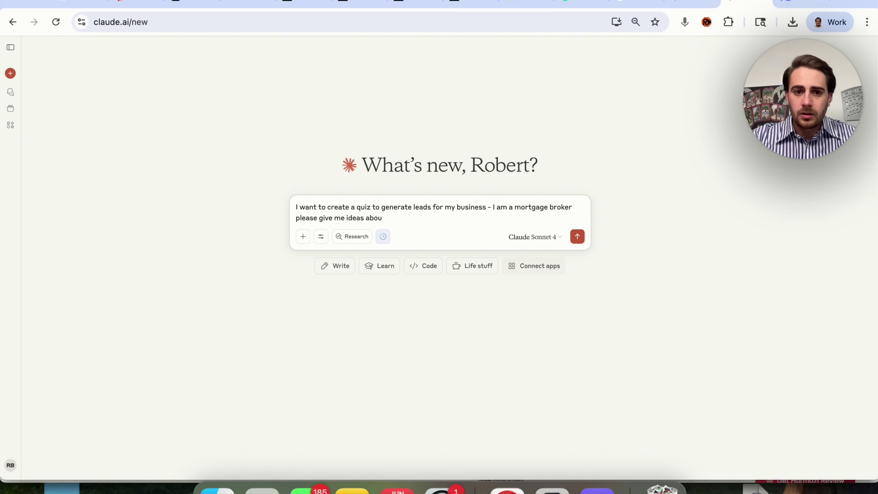
text(t a quiz I coul)
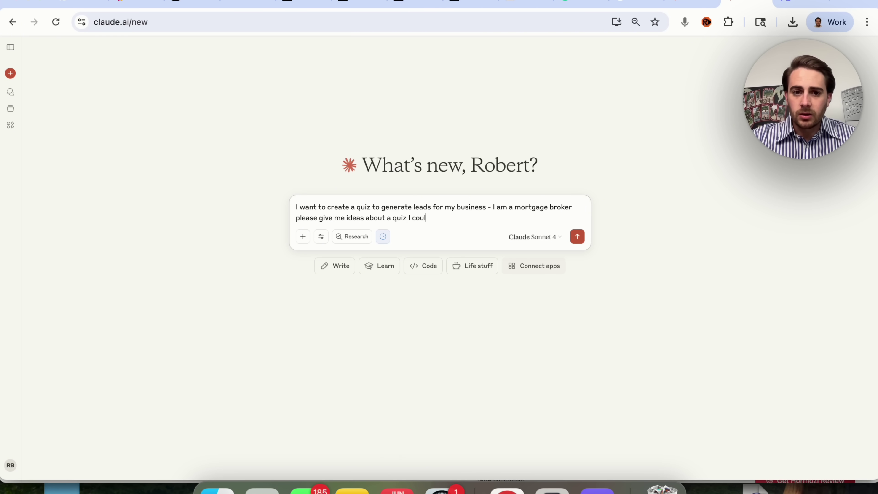
text(d create and use )
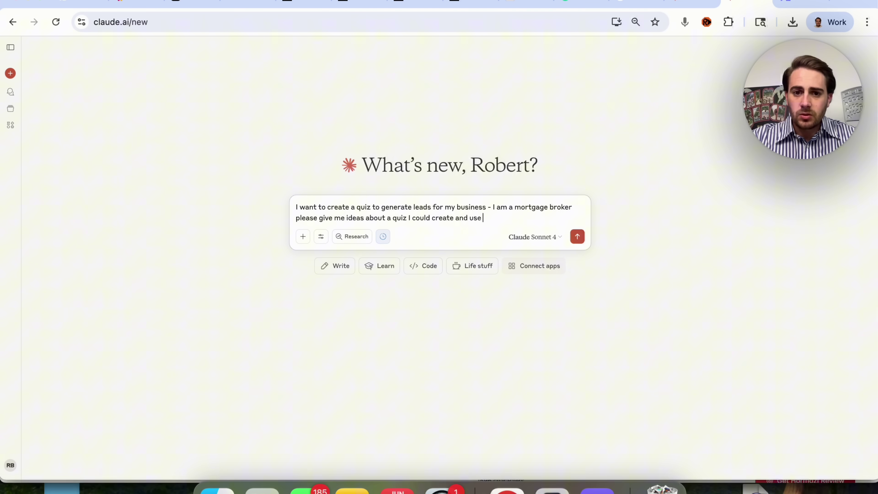
text(as a lead magnet)
key(Return)
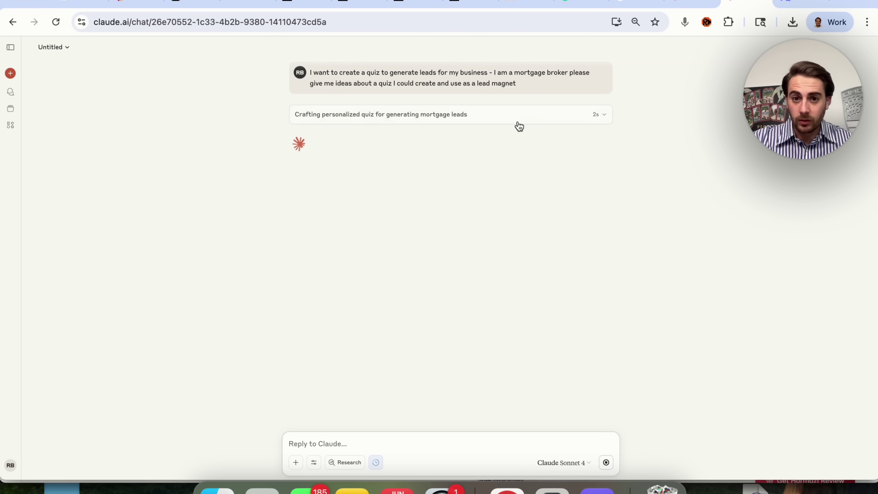
Read through Claude's mortgage quiz ideas, highlighting each idea heading, then return to the top
triple_click(446, 83)
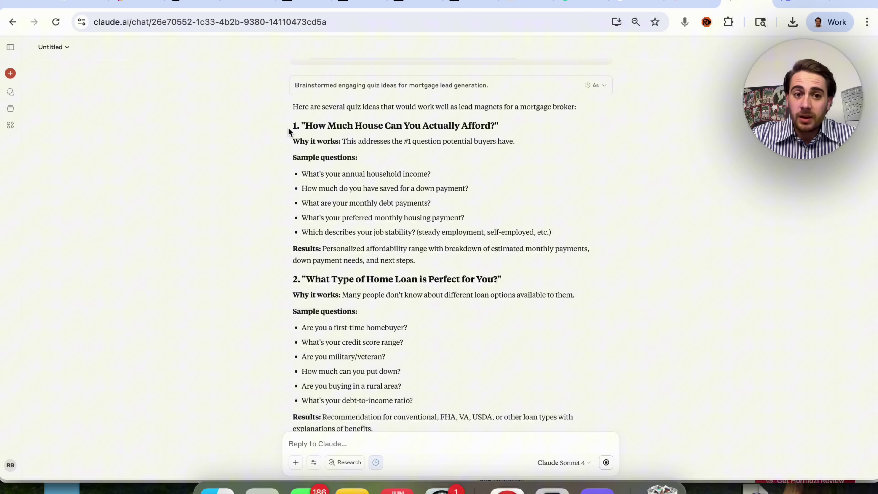
drag(291, 129, 473, 242)
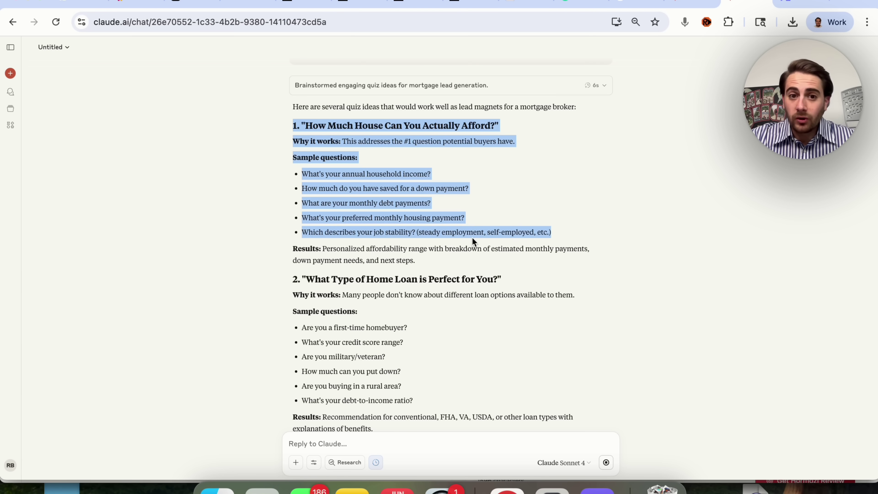
click(361, 141)
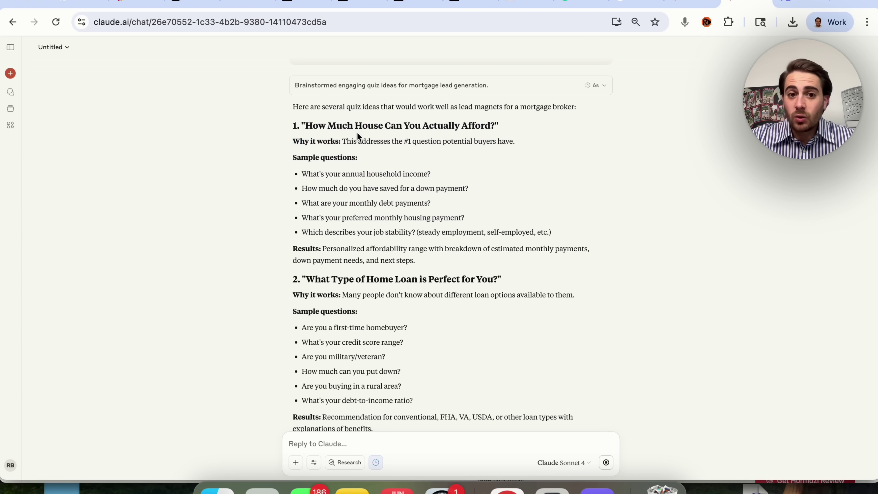
triple_click(388, 281)
scroll(388, 283, down, 5)
click(402, 260)
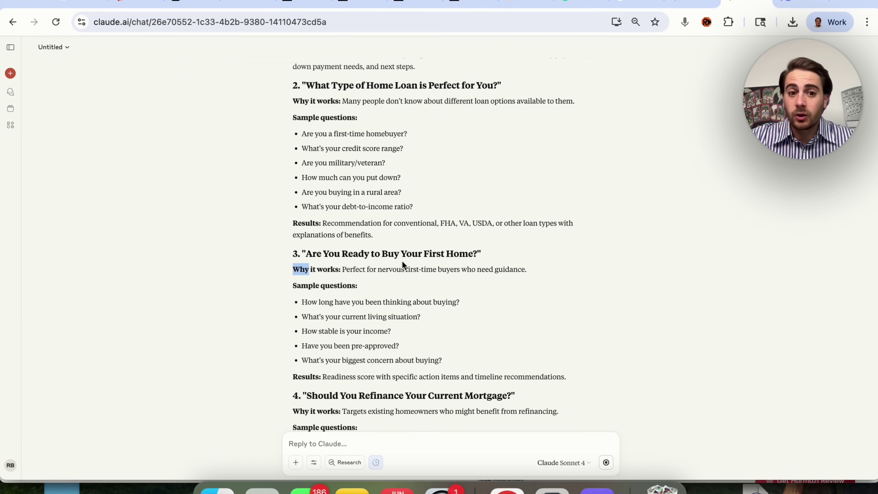
triple_click(402, 260)
scroll(390, 259, down, 3)
click(382, 259)
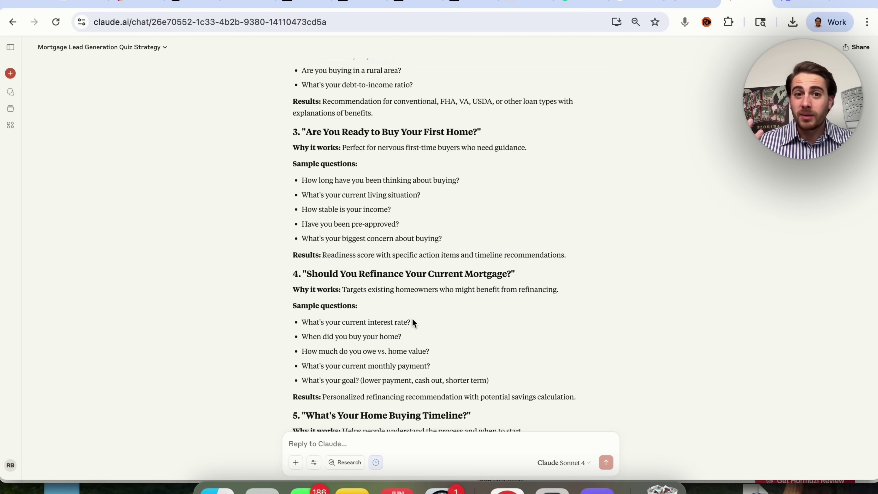
scroll(562, 203, up, 4)
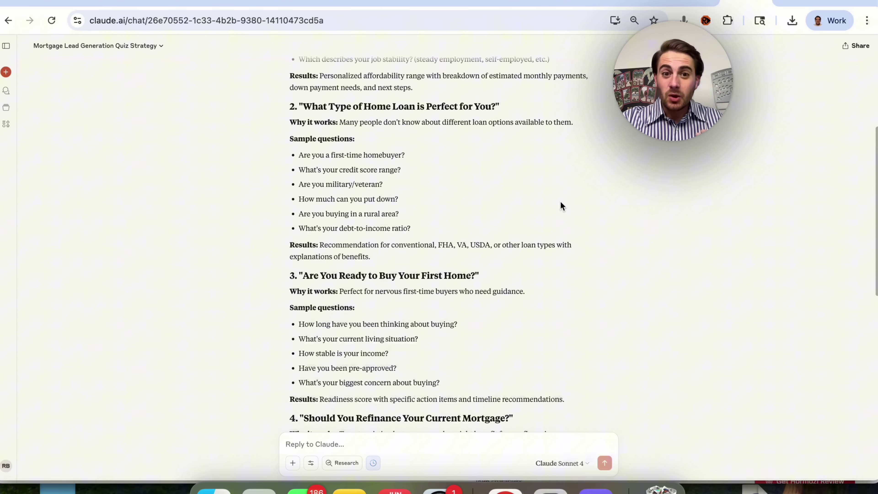
scroll(560, 204, up, 5)
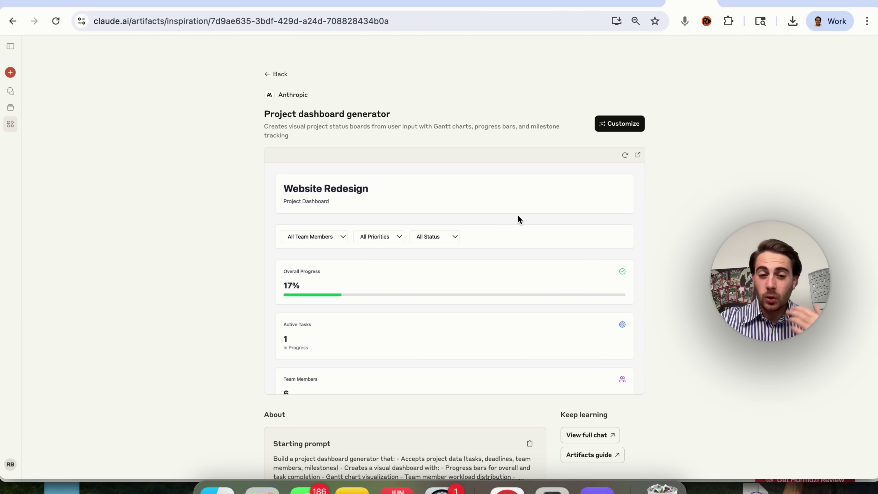
Scroll the Project dashboard generator preview through its charts and milestones
double_click(314, 112)
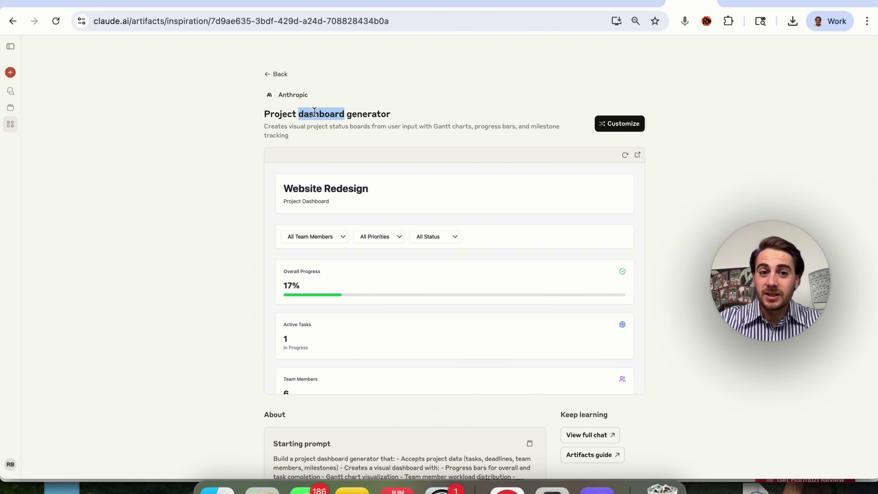
scroll(413, 244, down, 10)
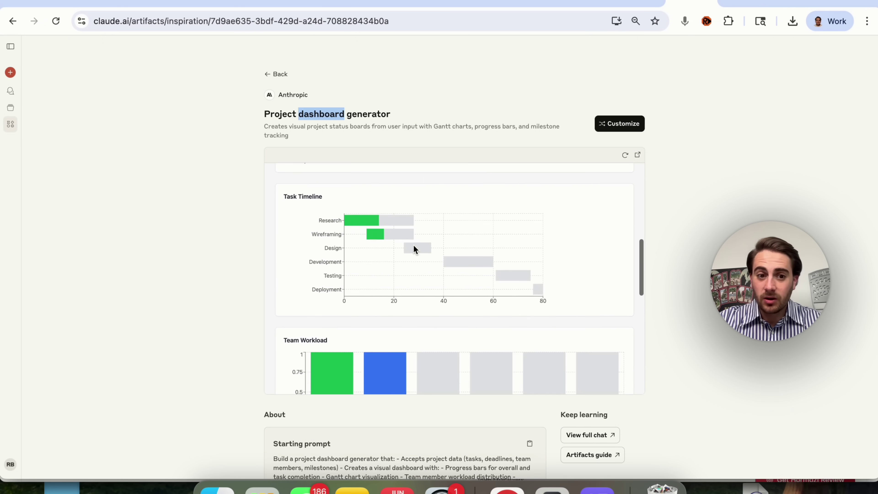
scroll(413, 244, down, 10)
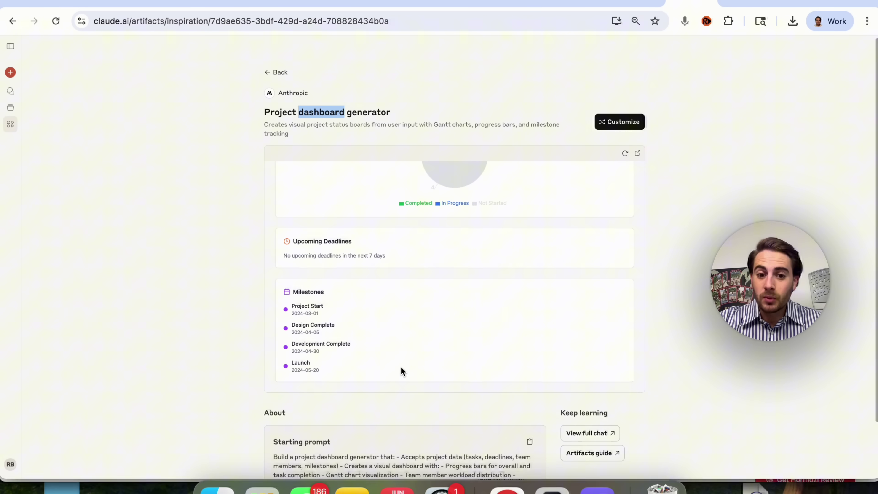
scroll(401, 369, down, 2)
scroll(388, 281, up, 15)
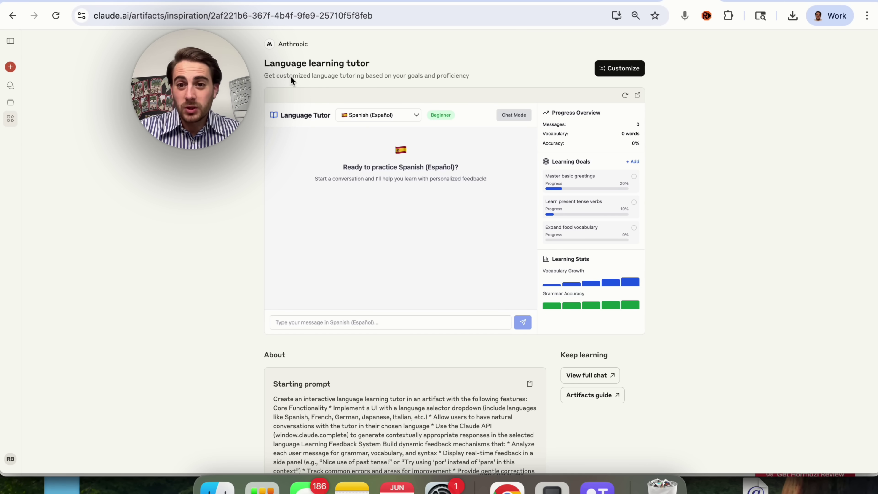
Go back to the Artifacts gallery and open the Flashcards example
scroll(305, 73, up, 1)
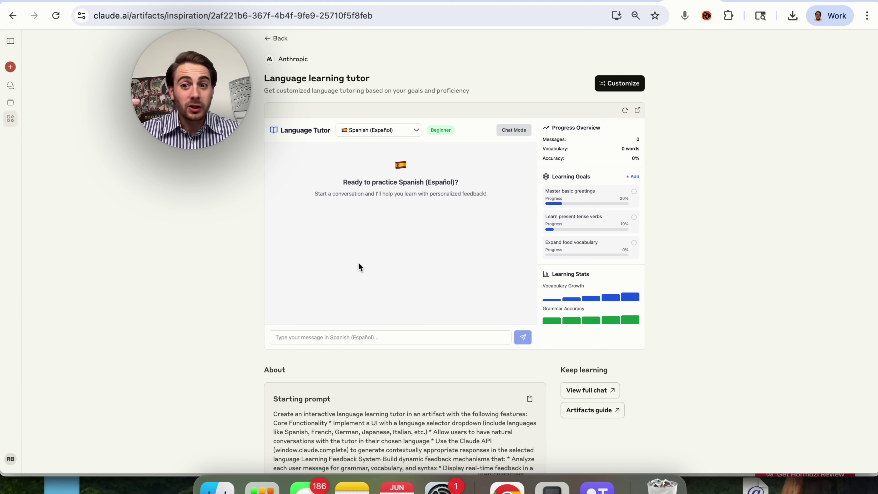
click(273, 38)
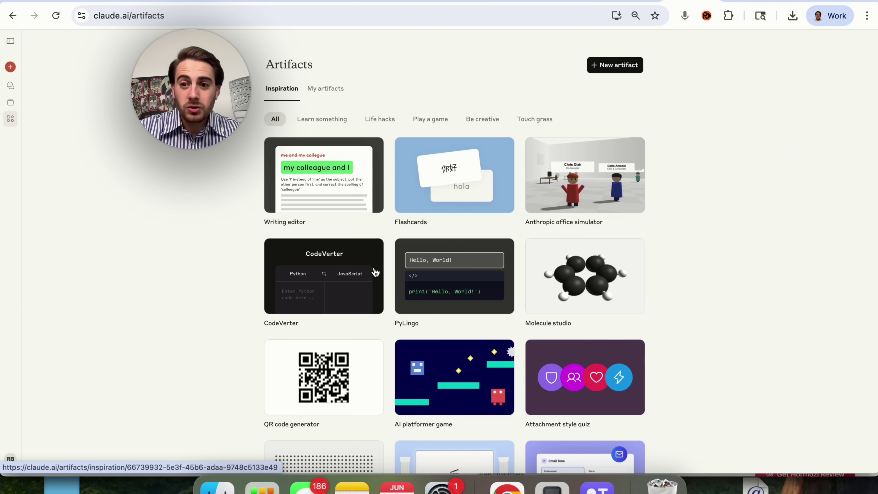
click(447, 212)
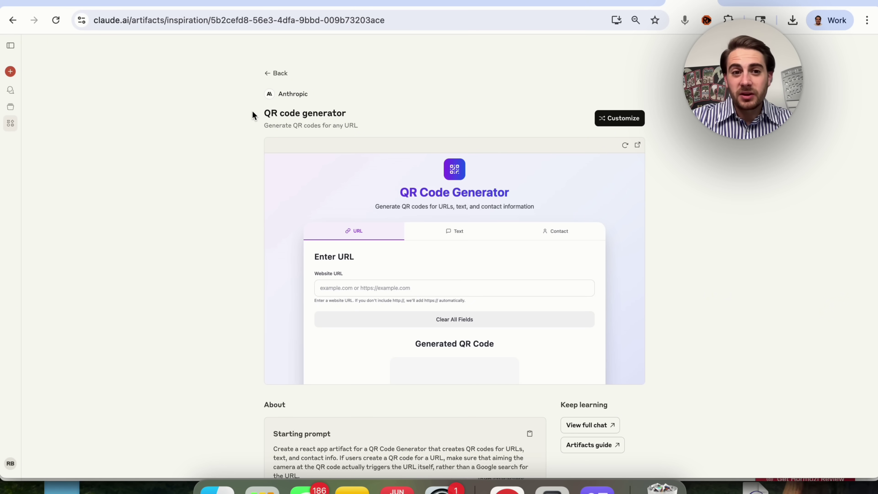
Highlight the QR code generator title and scroll its preview to the Enter URL form
drag(258, 114, 362, 116)
scroll(365, 148, down, 5)
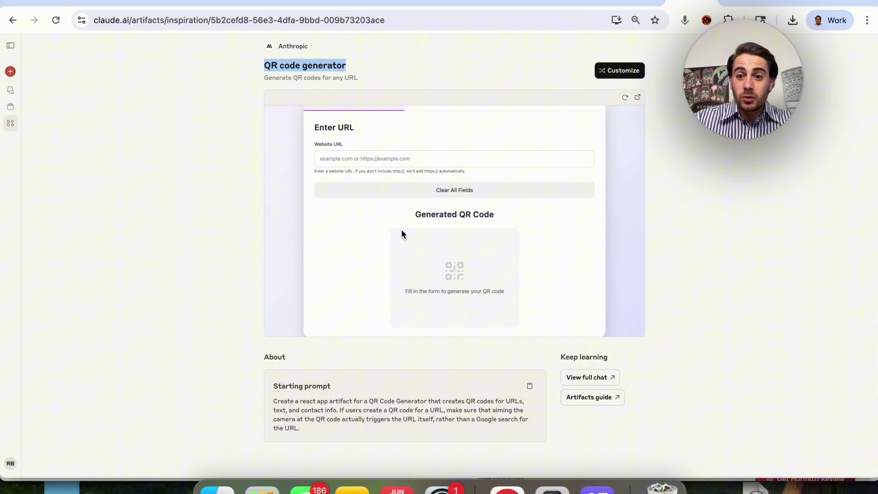
scroll(401, 231, up, 2)
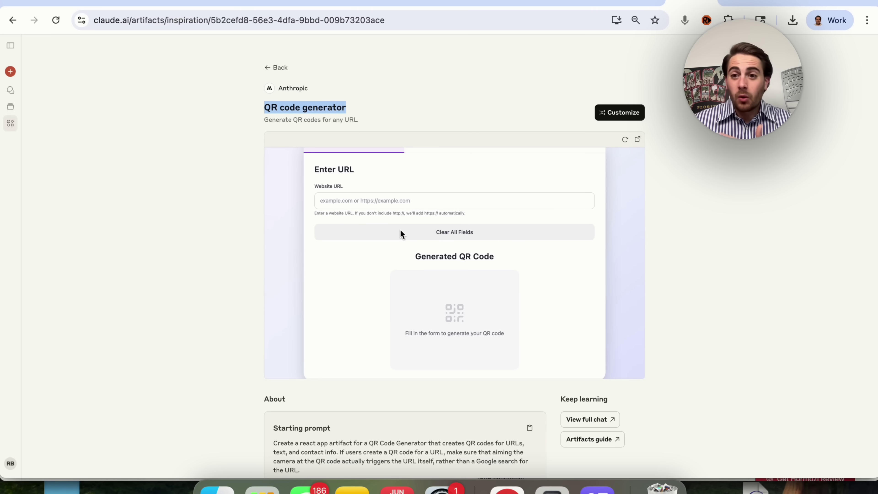